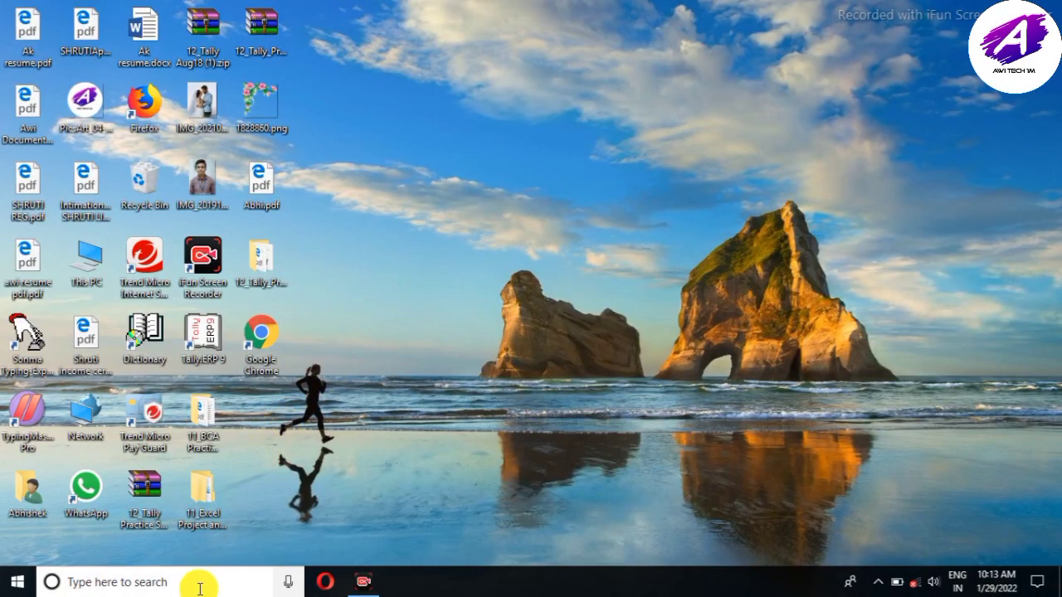
Search Windows for 'word' and launch Word 2016 from the results.
click(205, 582)
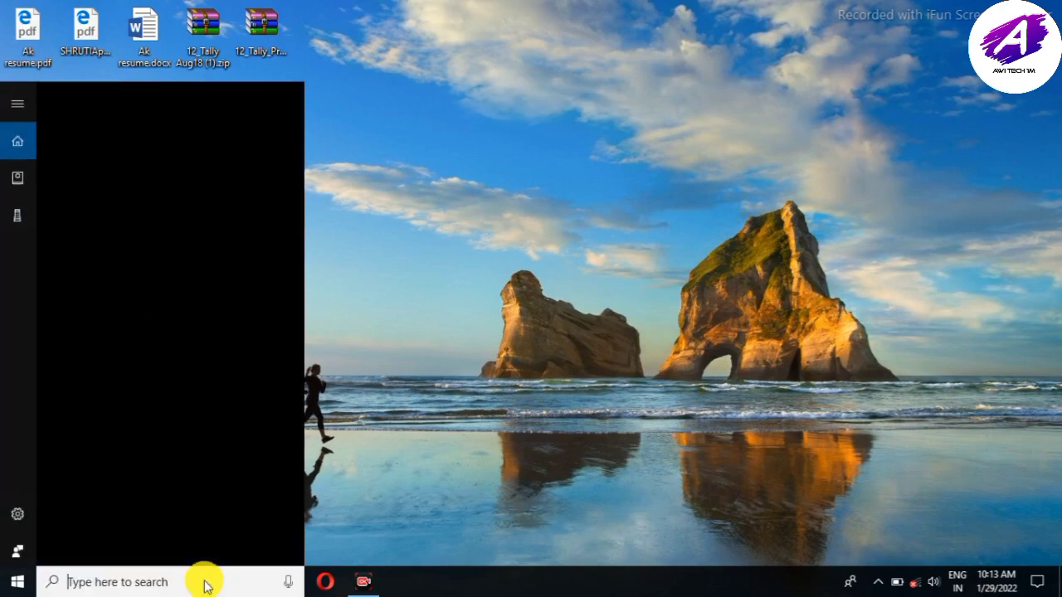
text(wo)
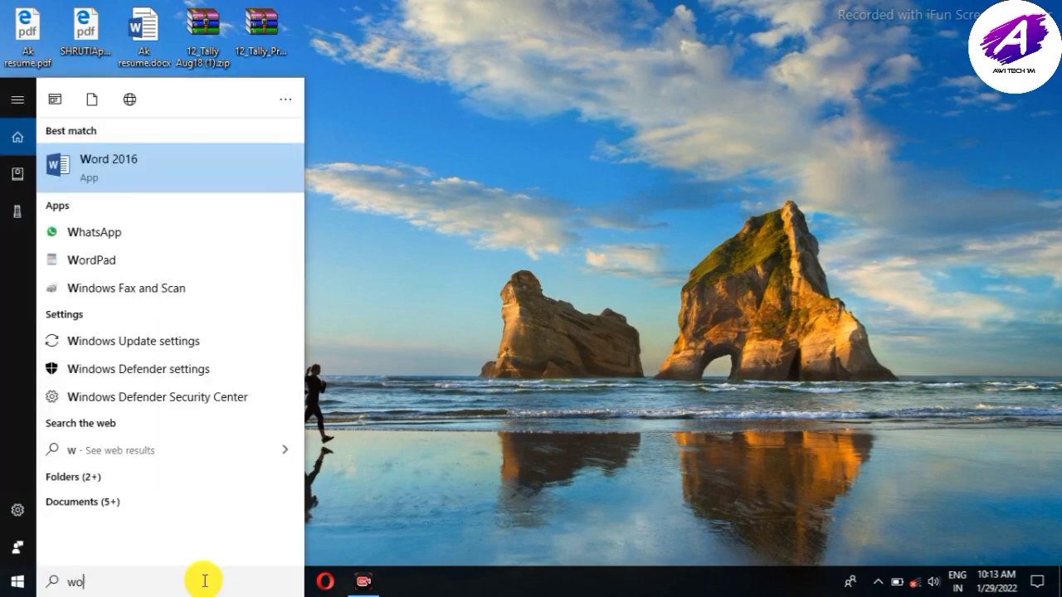
text(rd)
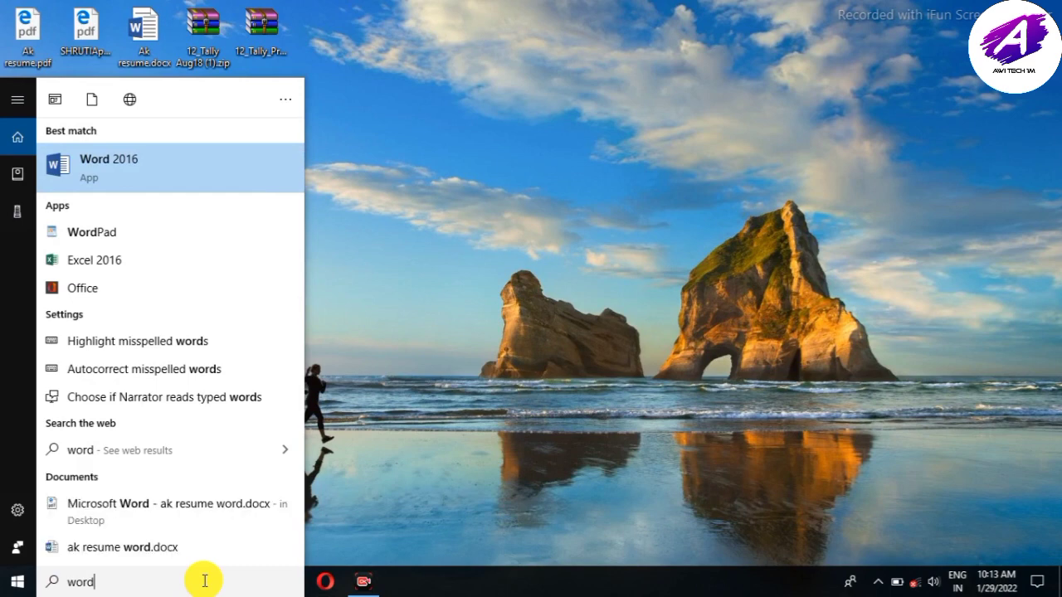
click(156, 174)
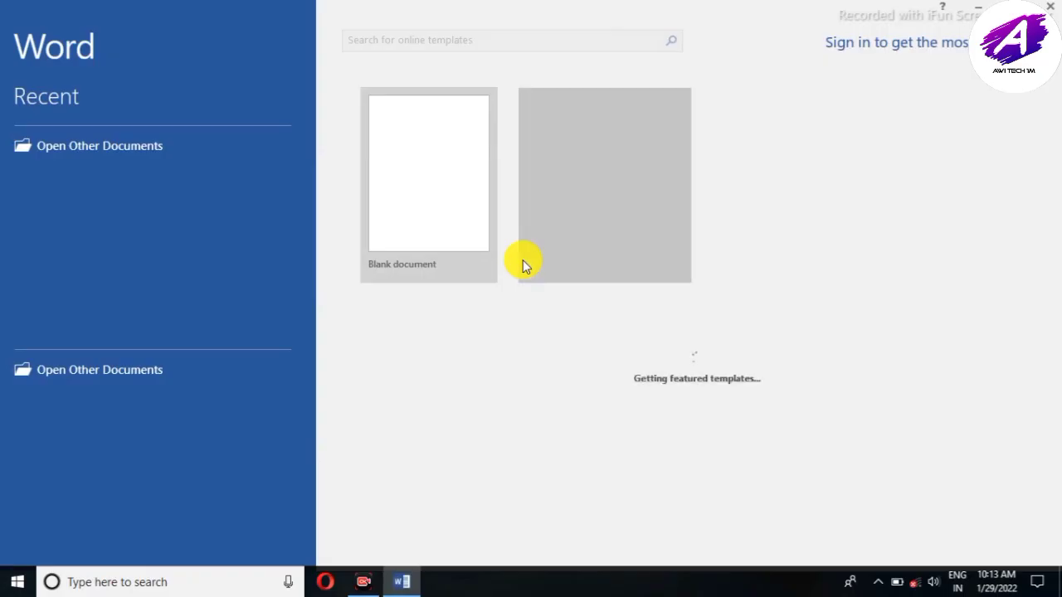
Create a blank document with A5 paper and Narrow 0.5-inch margins.
click(425, 204)
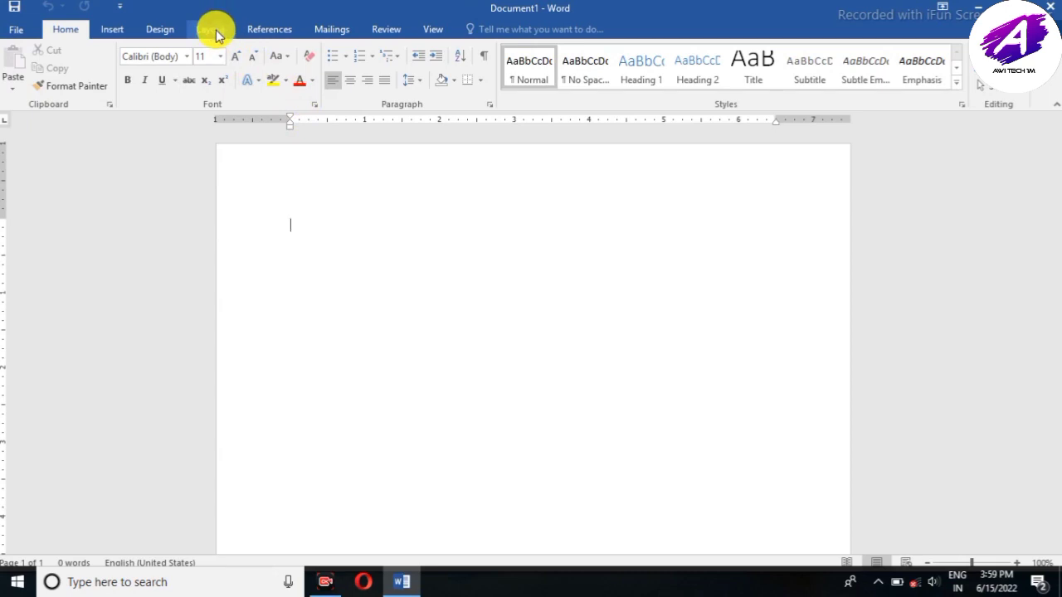
click(214, 30)
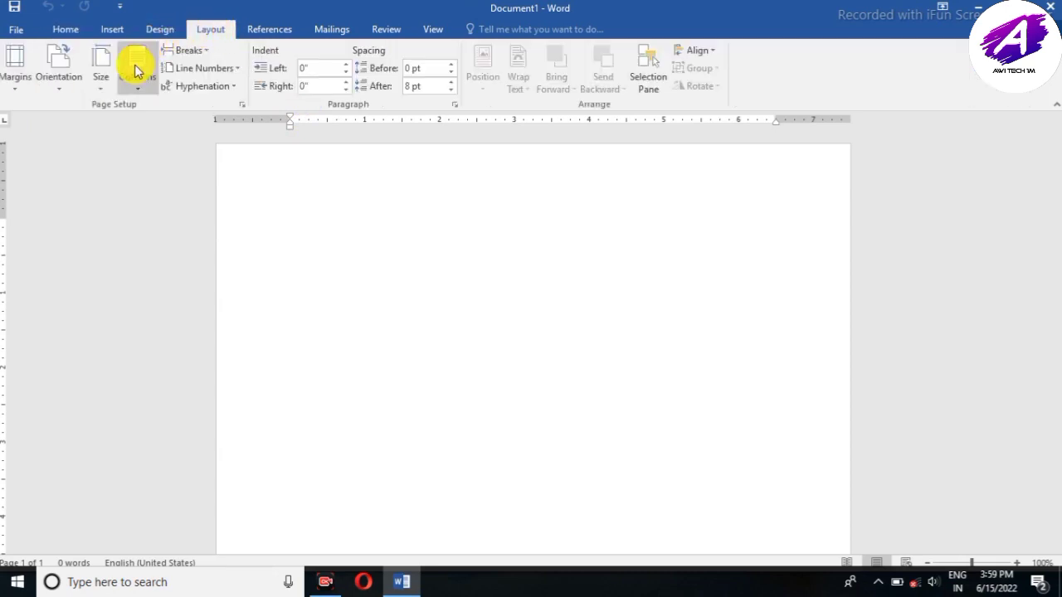
click(103, 81)
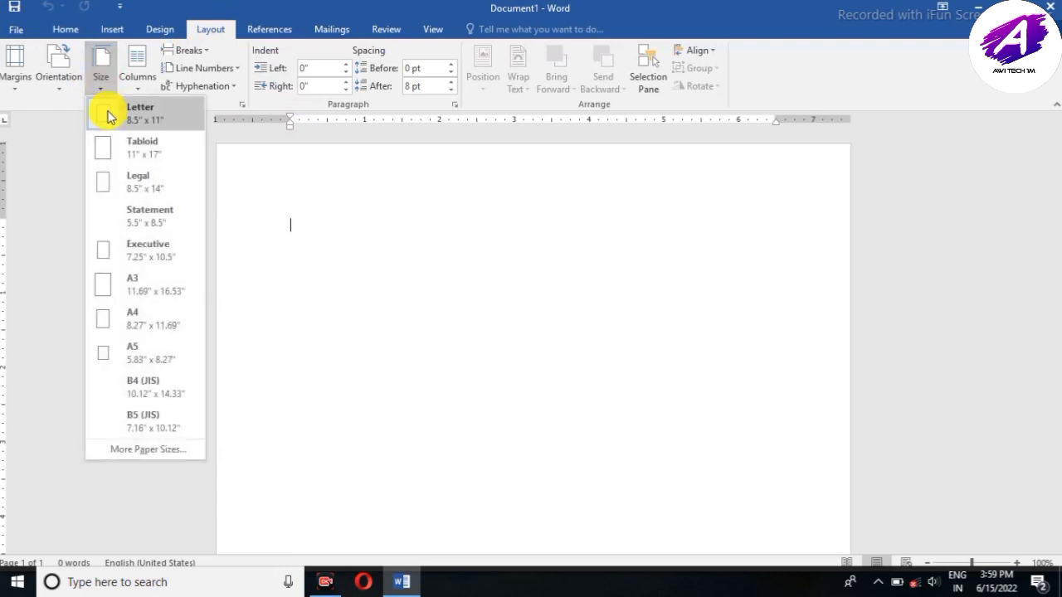
click(127, 355)
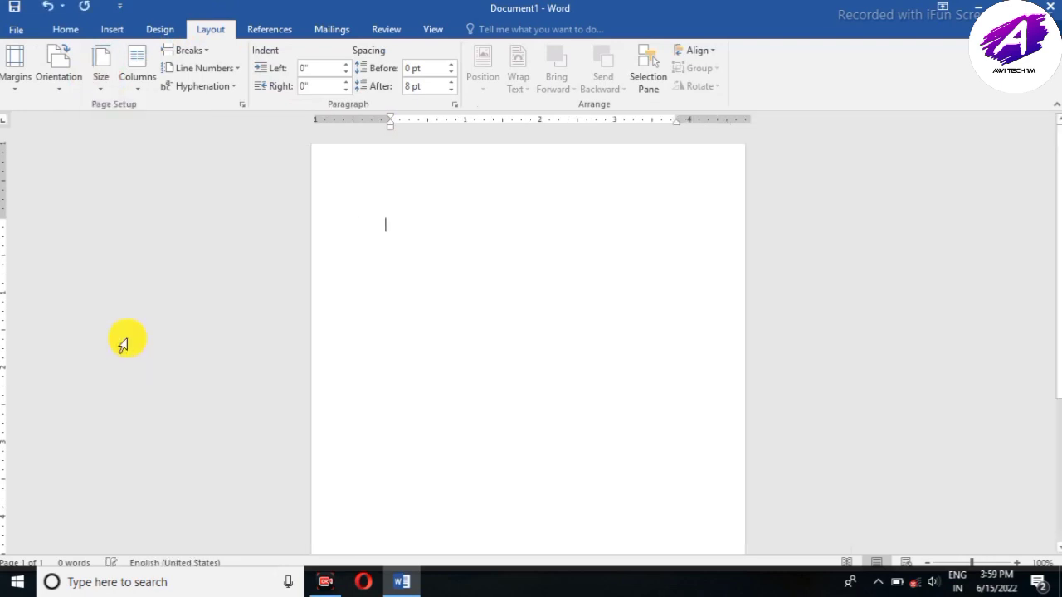
click(20, 79)
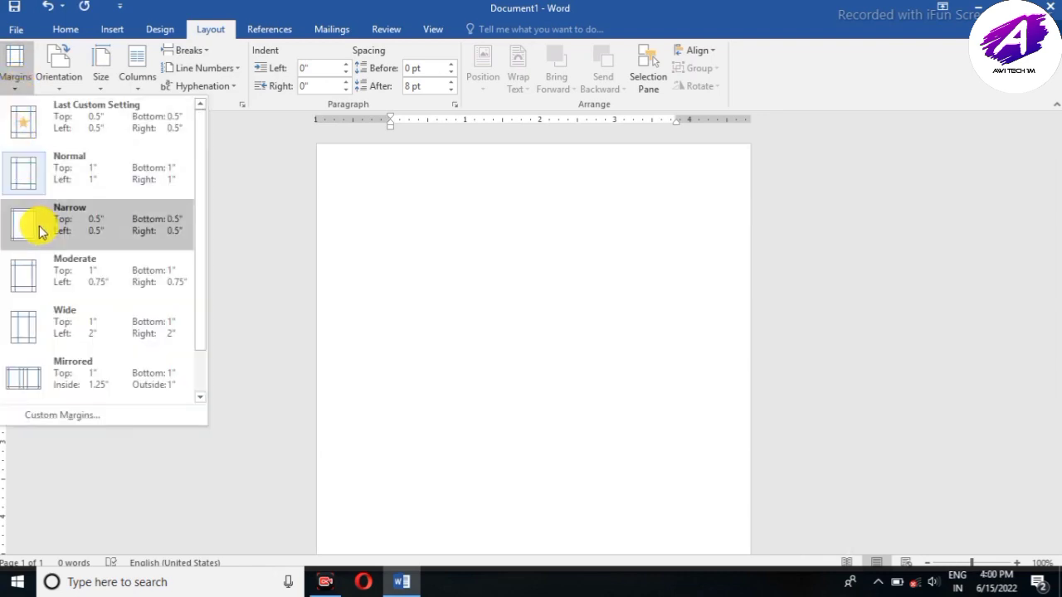
click(72, 222)
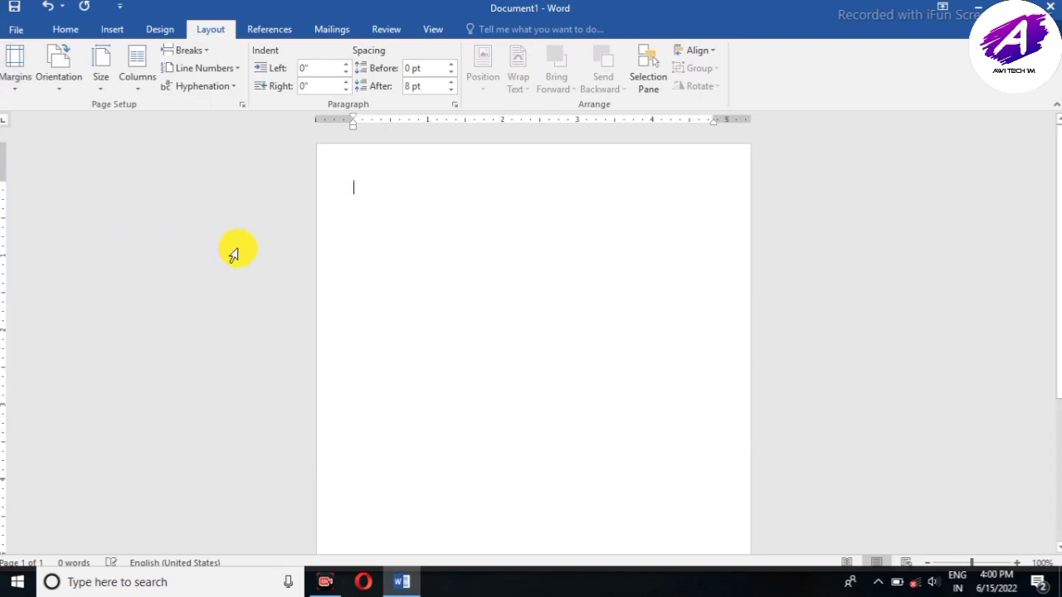
Apply a Box page border 3 pt wide around the whole page.
click(160, 32)
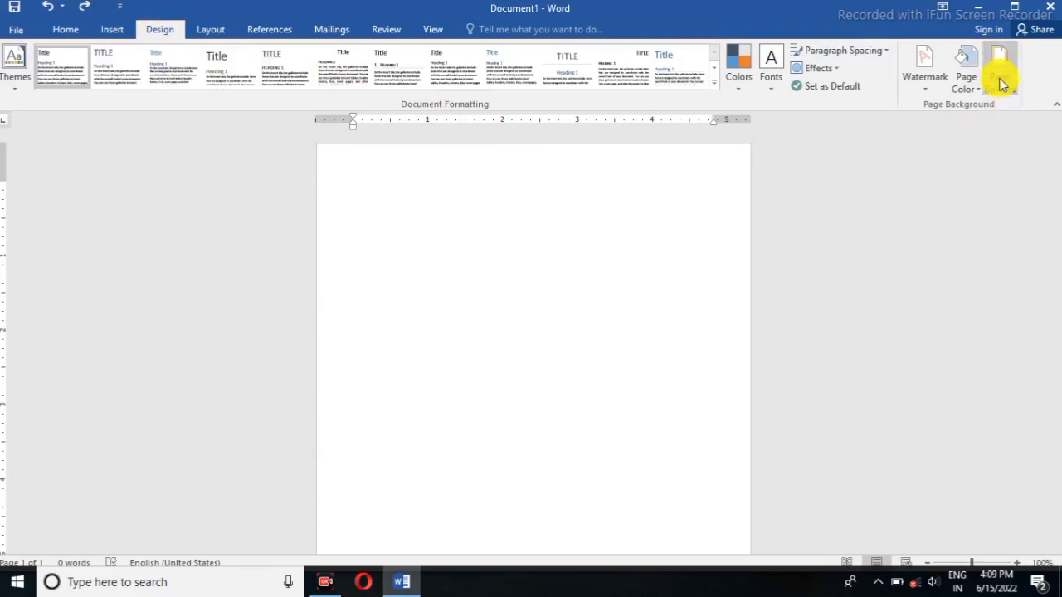
click(1002, 83)
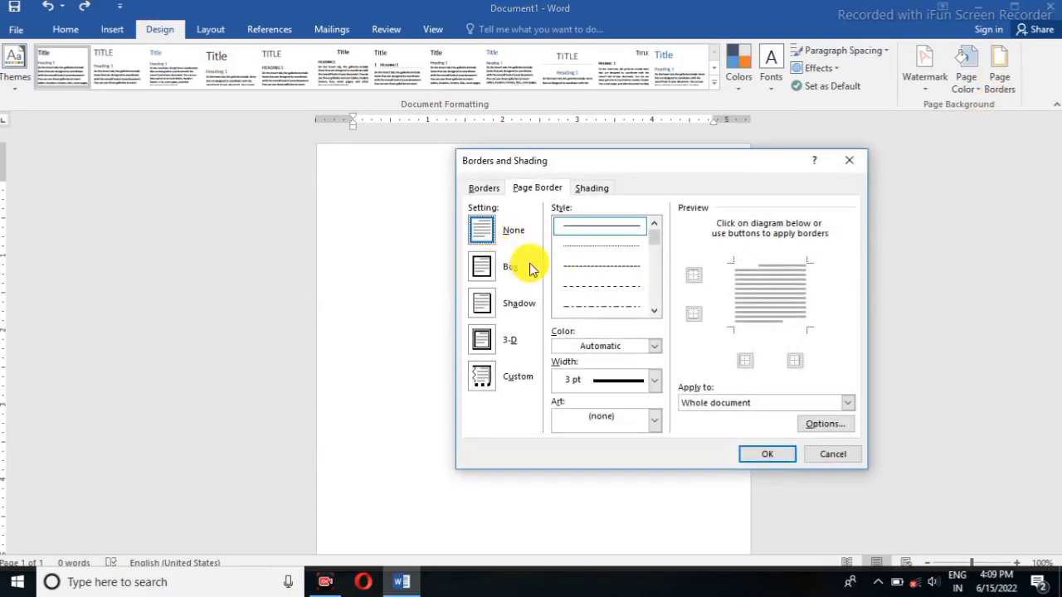
click(485, 267)
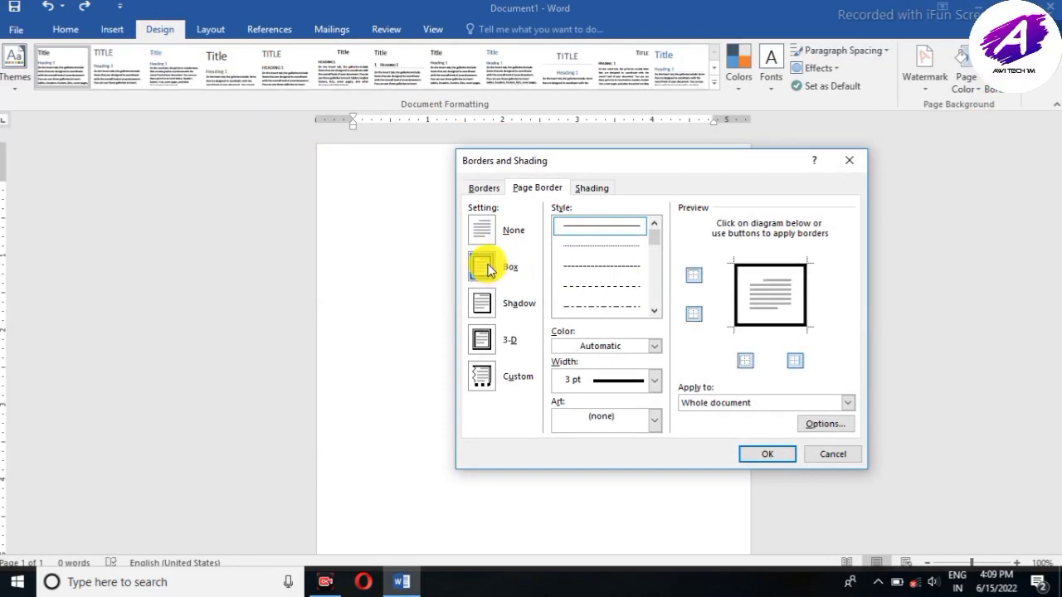
click(655, 380)
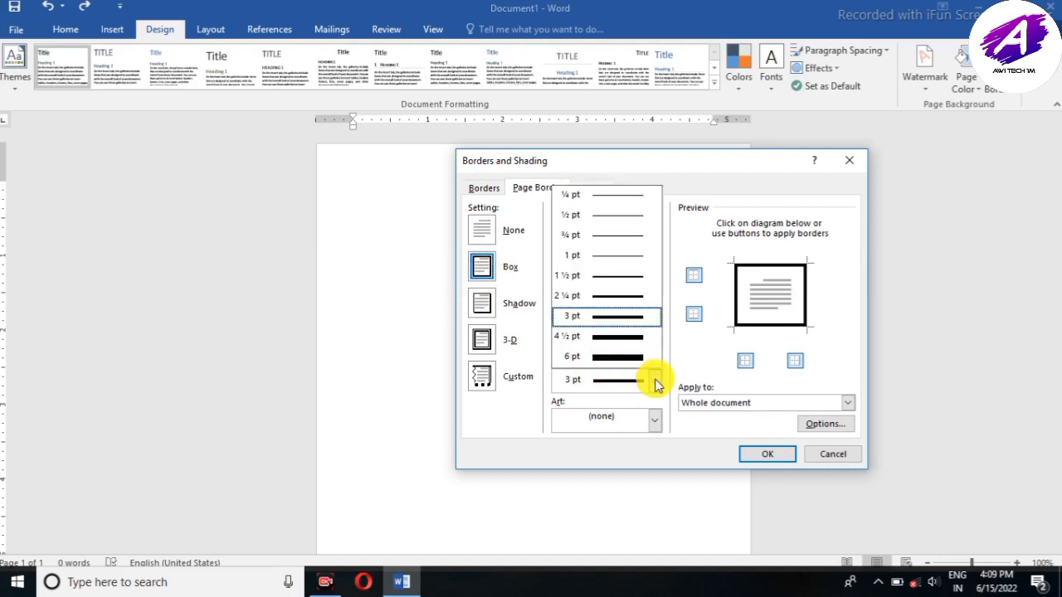
click(617, 316)
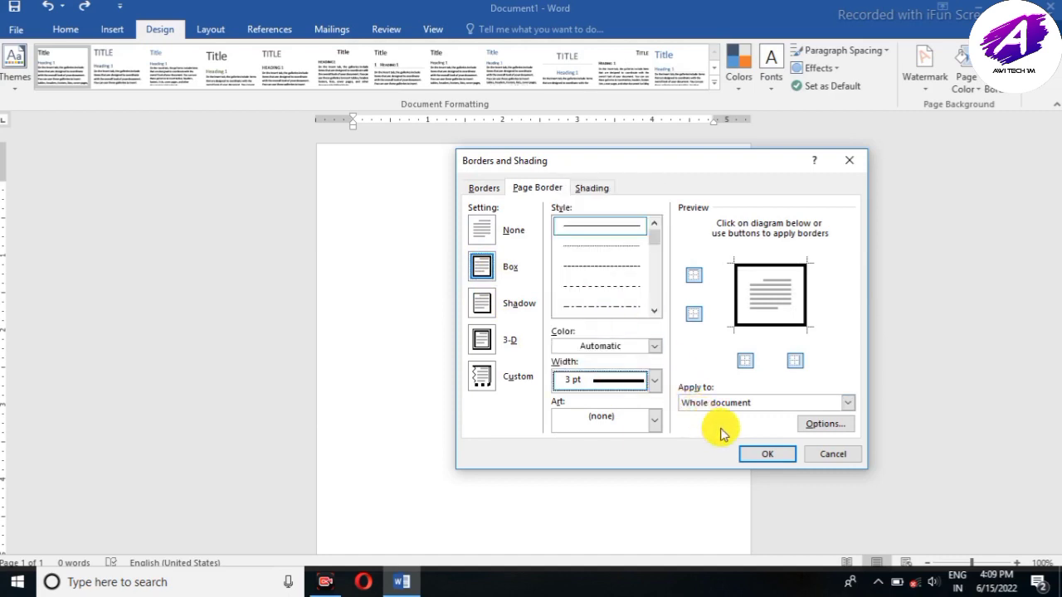
click(756, 458)
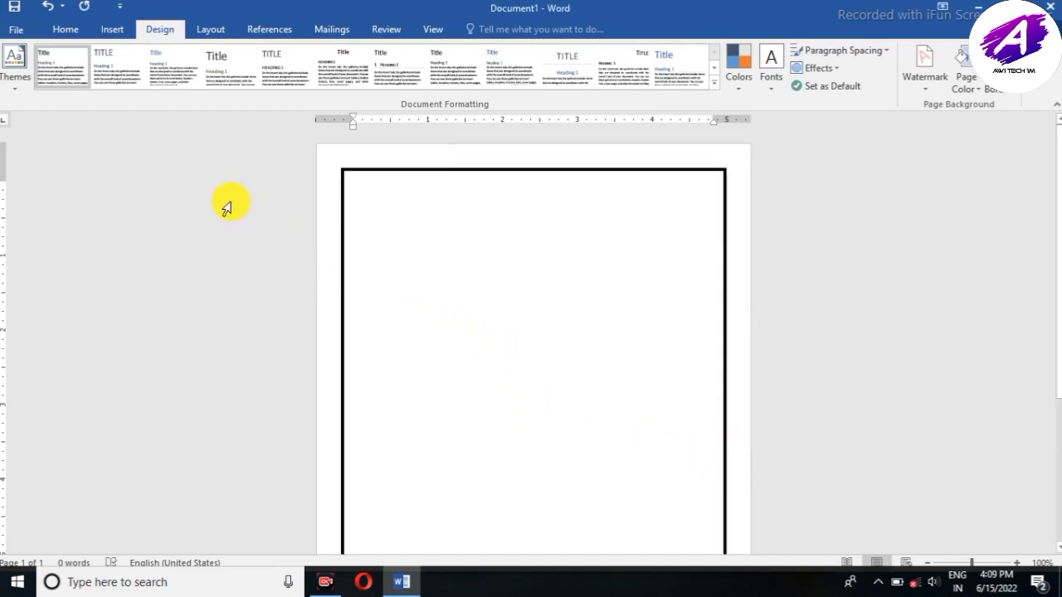
Insert a table with 4 columns and 8 rows.
click(112, 30)
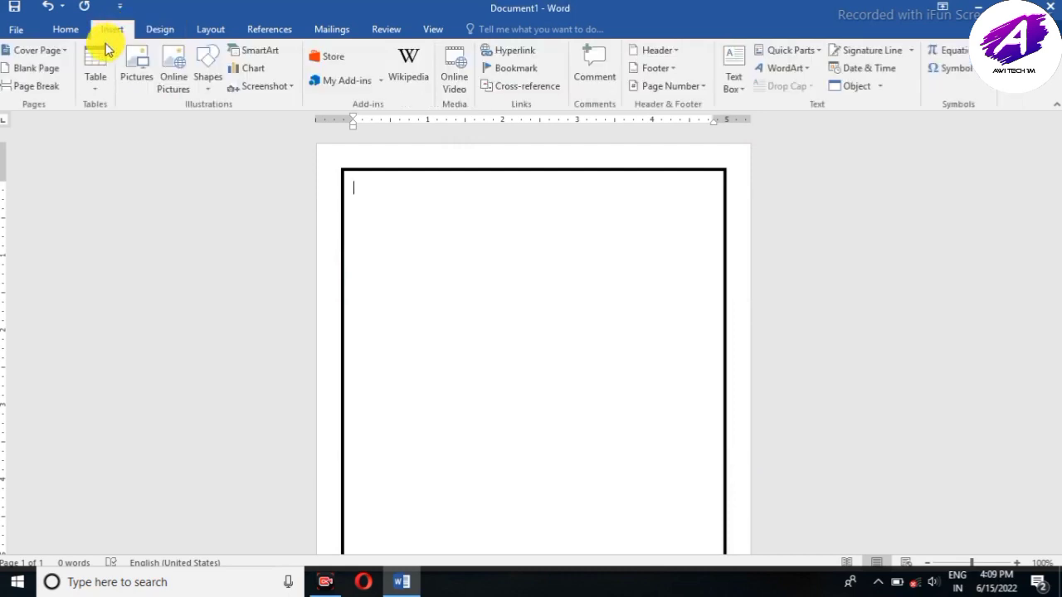
click(96, 81)
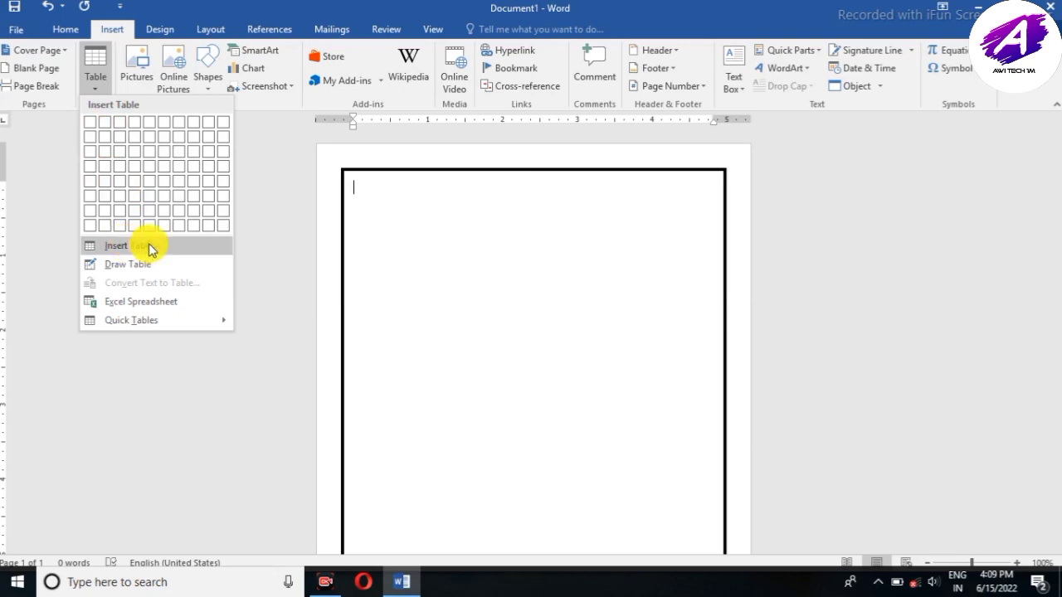
click(156, 248)
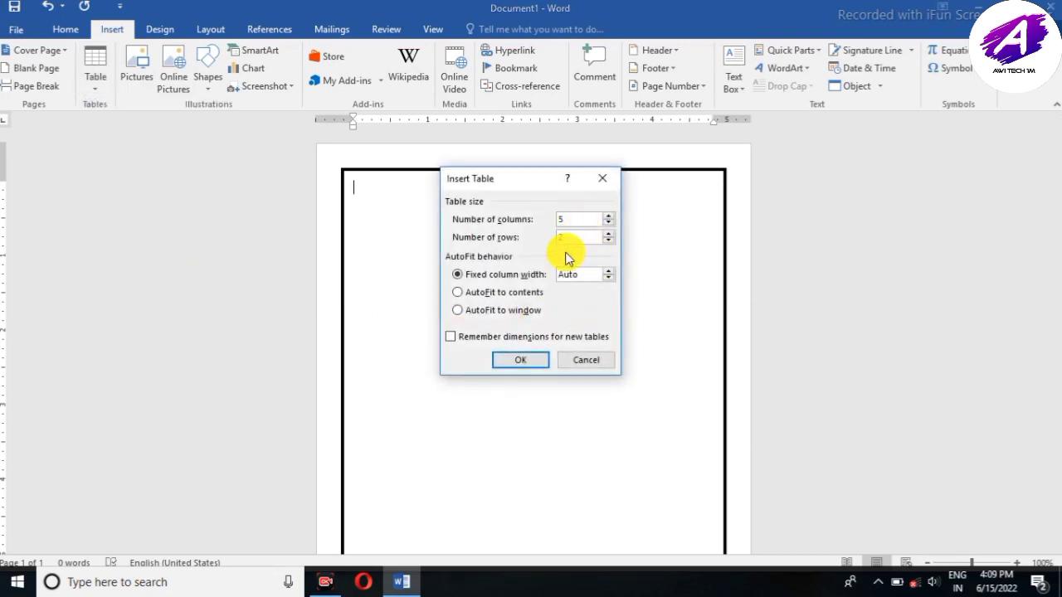
key(BackSpace)
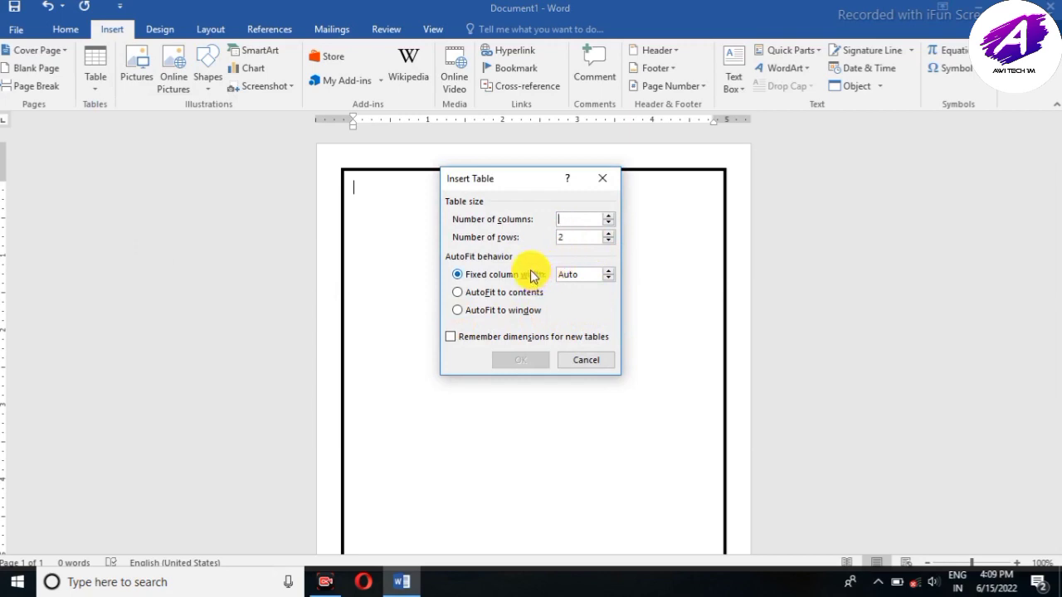
text(4)
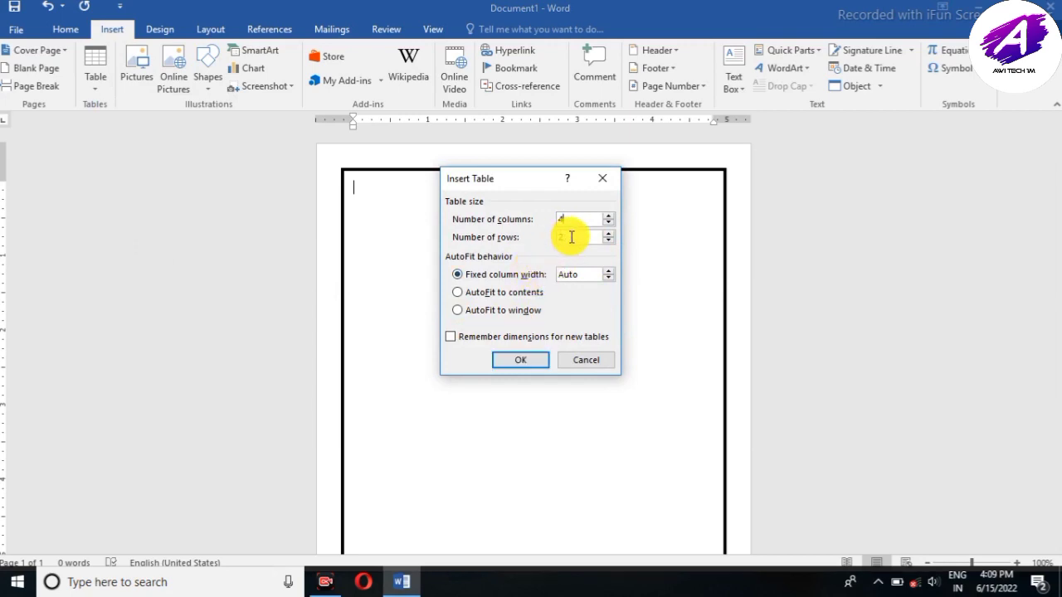
key(BackSpace)
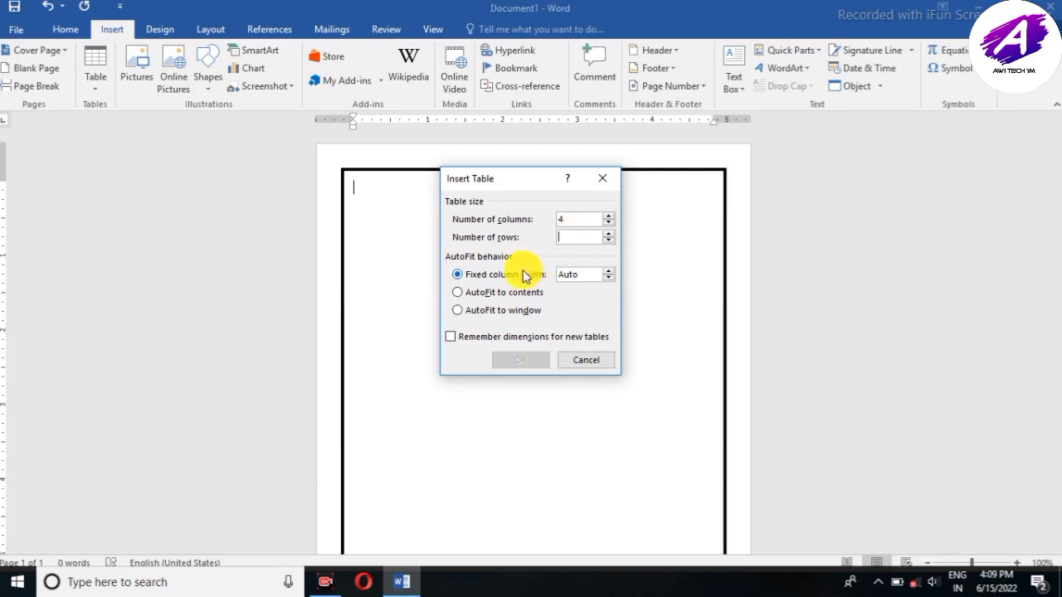
text(8)
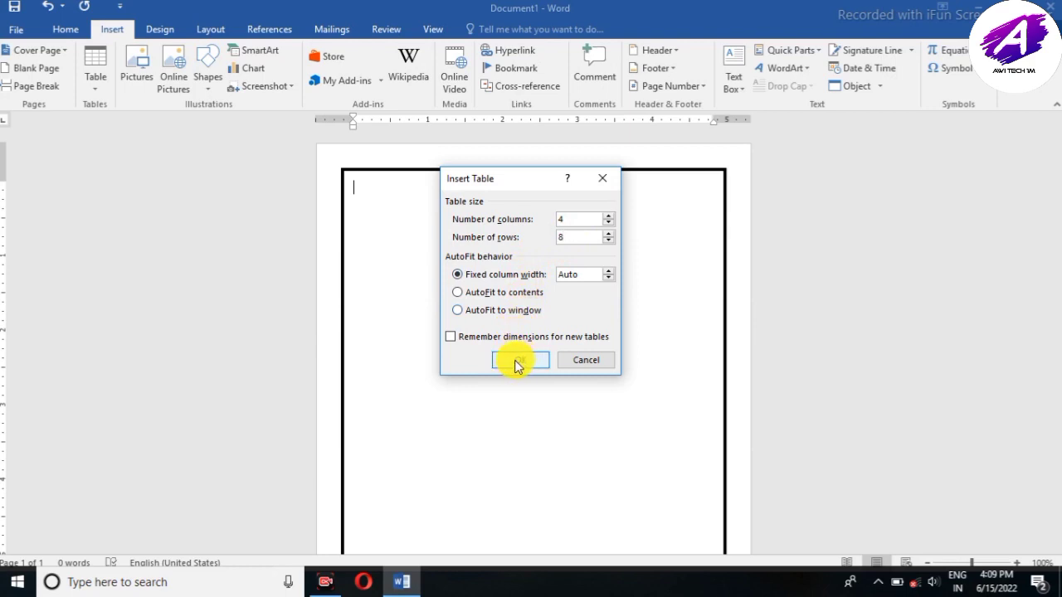
click(518, 362)
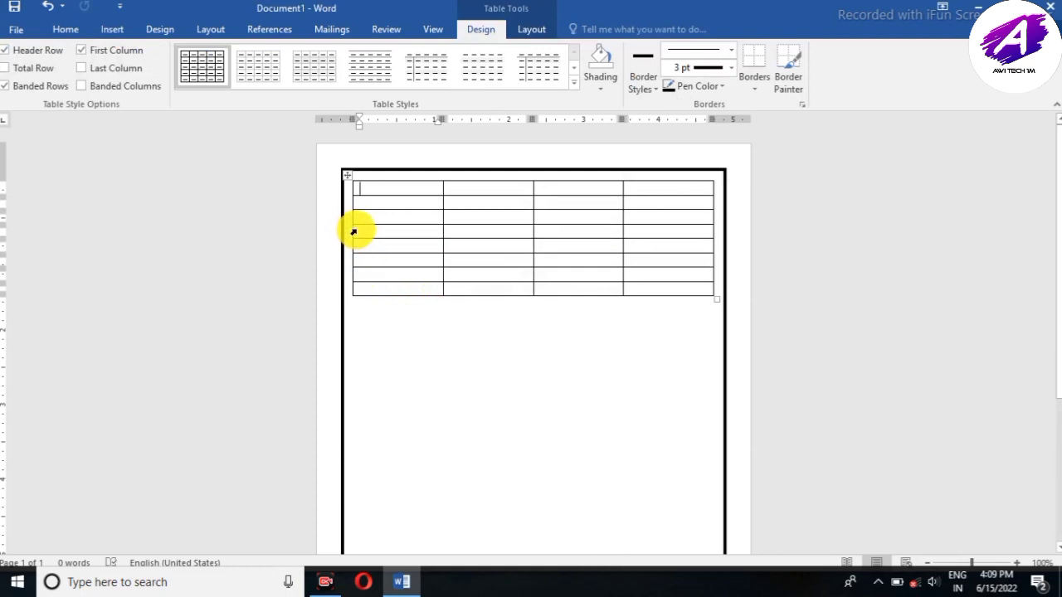
Widen the table to the page borders, merge the first row, and enter the Cash/Memo title.
drag(353, 225, 348, 224)
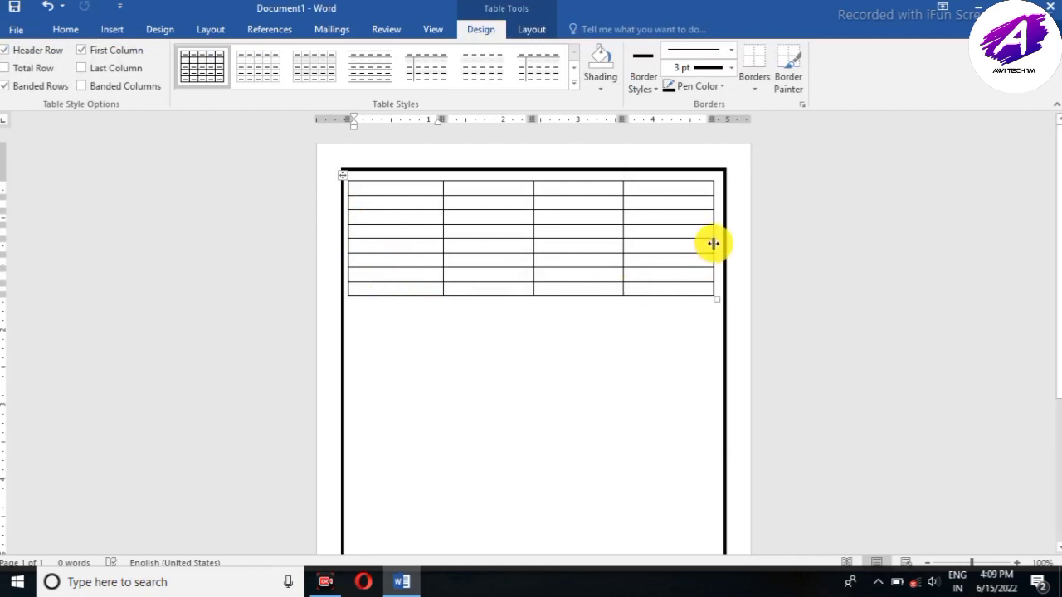
drag(712, 243, 716, 244)
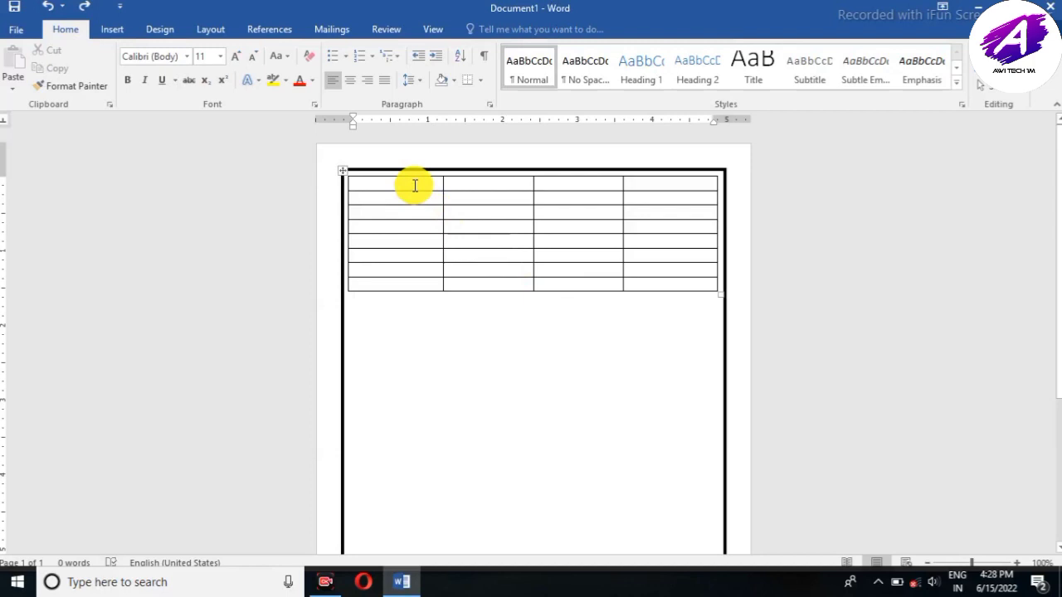
drag(415, 186, 636, 191)
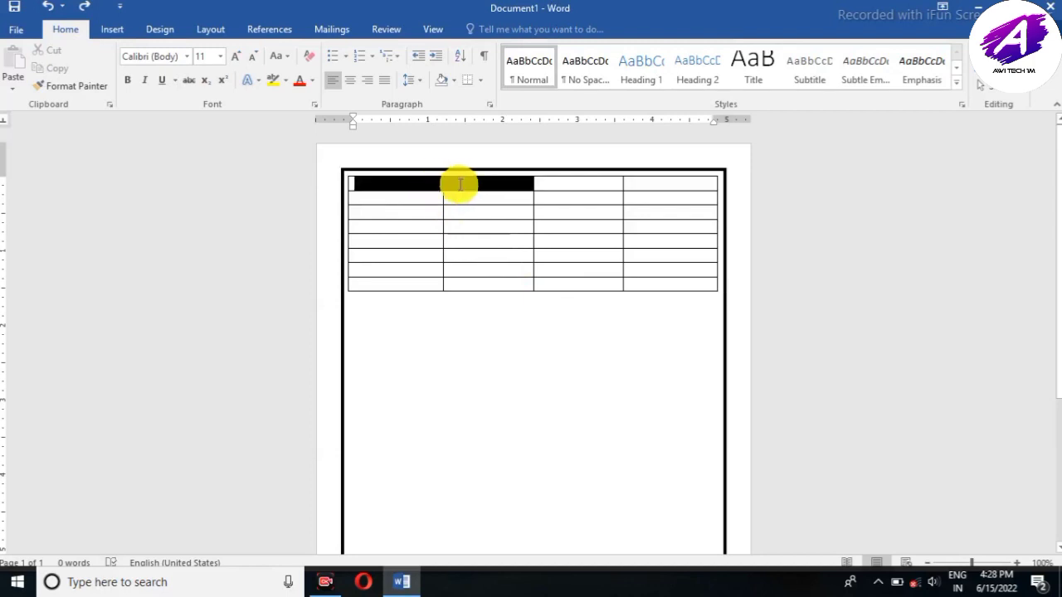
right_click(635, 187)
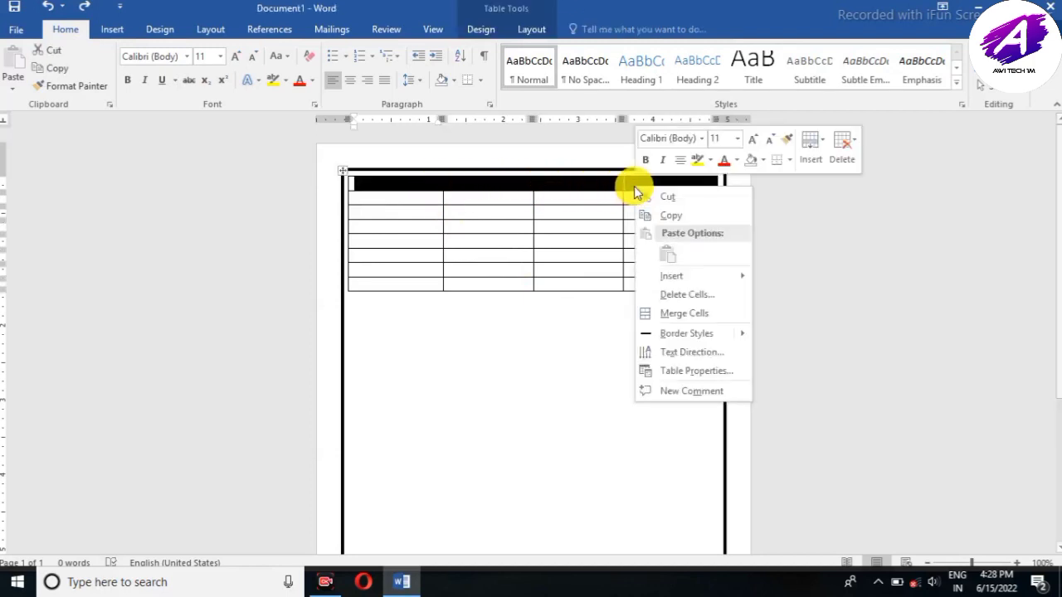
click(672, 314)
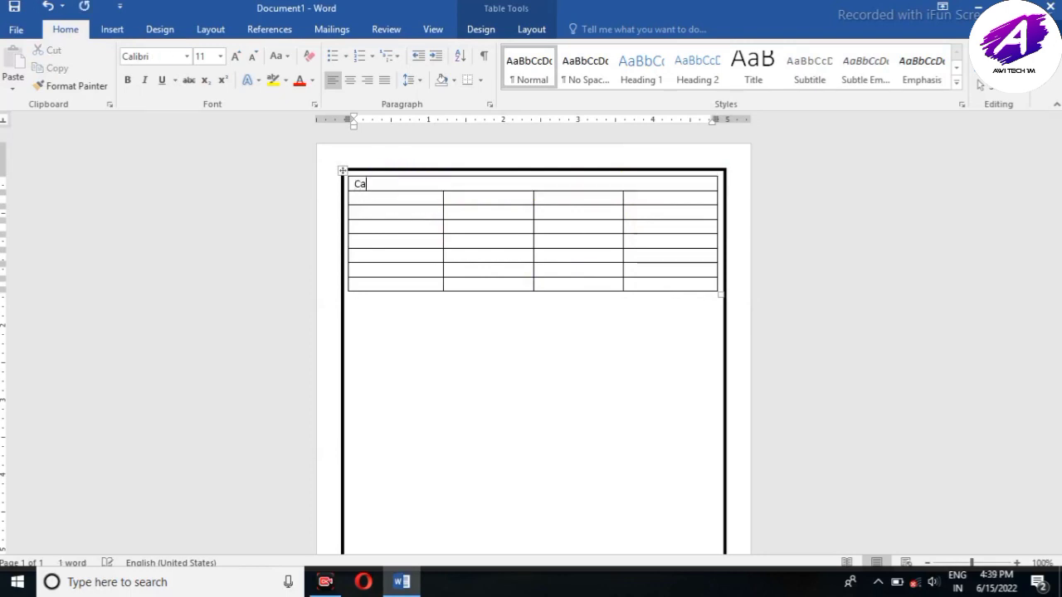
text(sh/Memo)
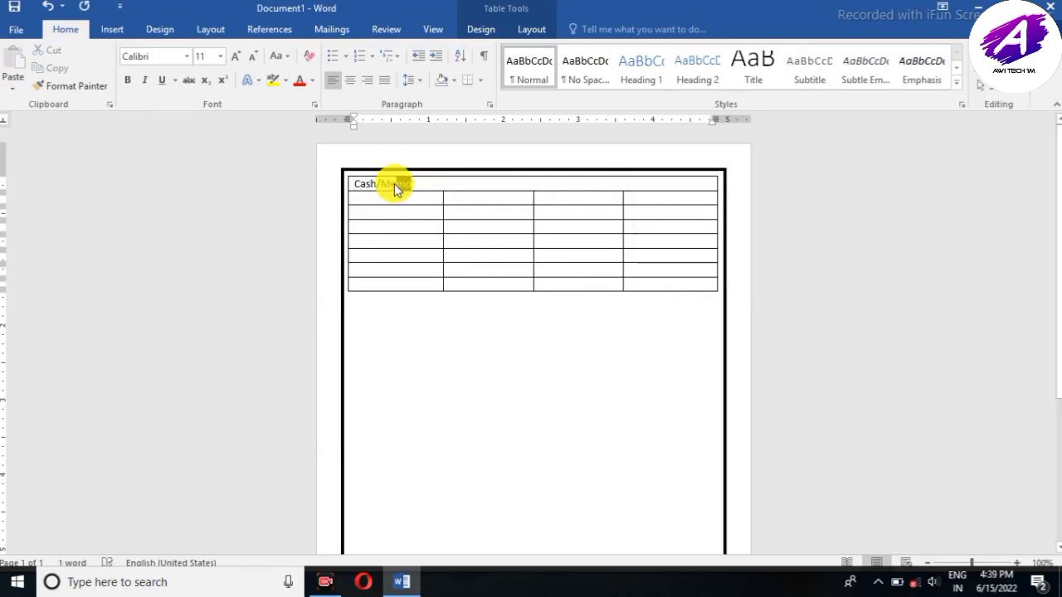
Make Cash/Memo 14 pt and centred, then start a new line below it.
drag(410, 184, 355, 184)
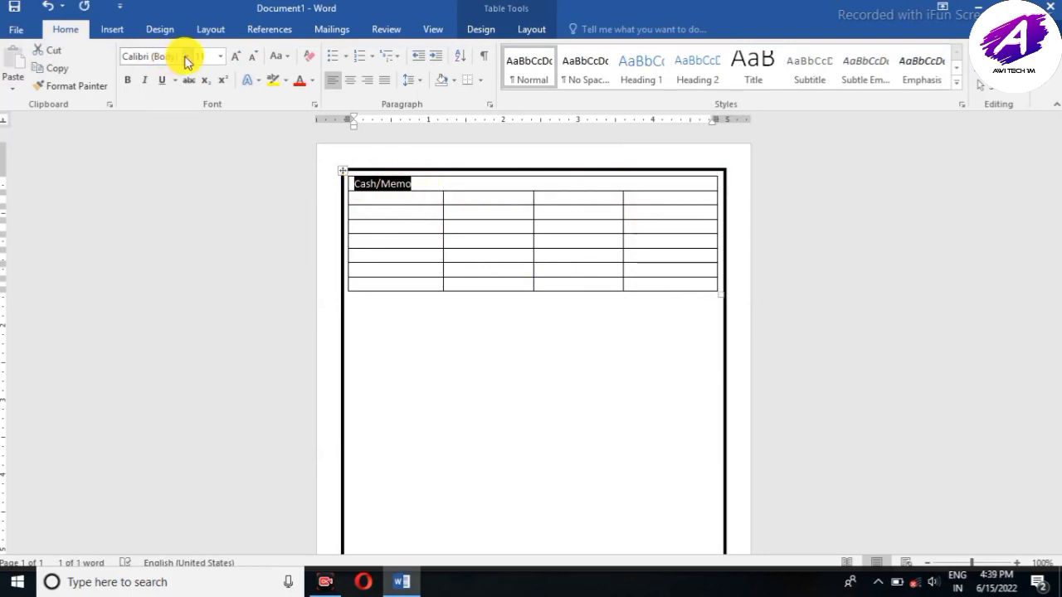
click(218, 56)
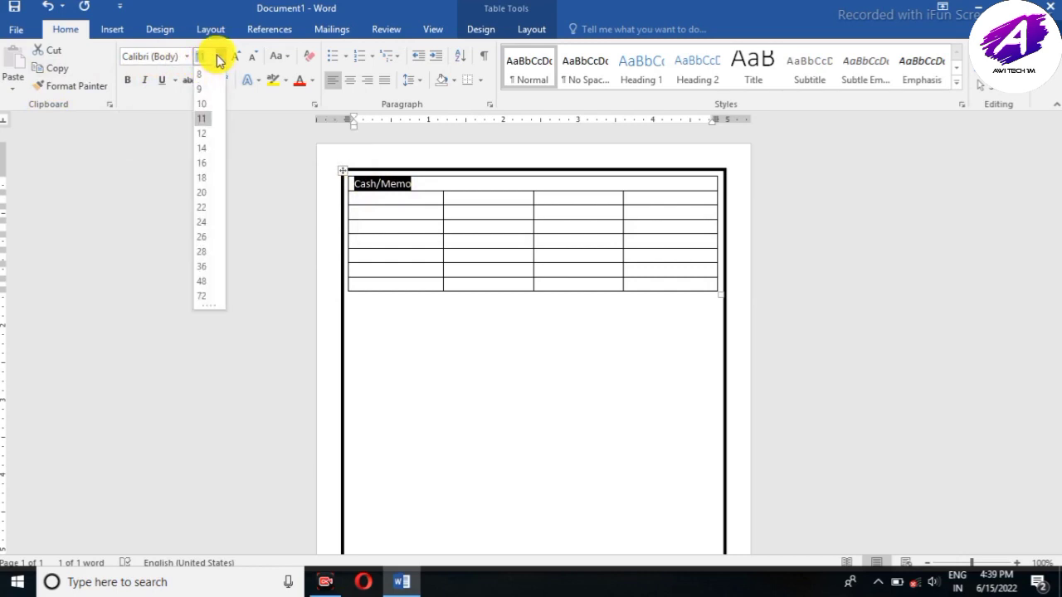
click(204, 152)
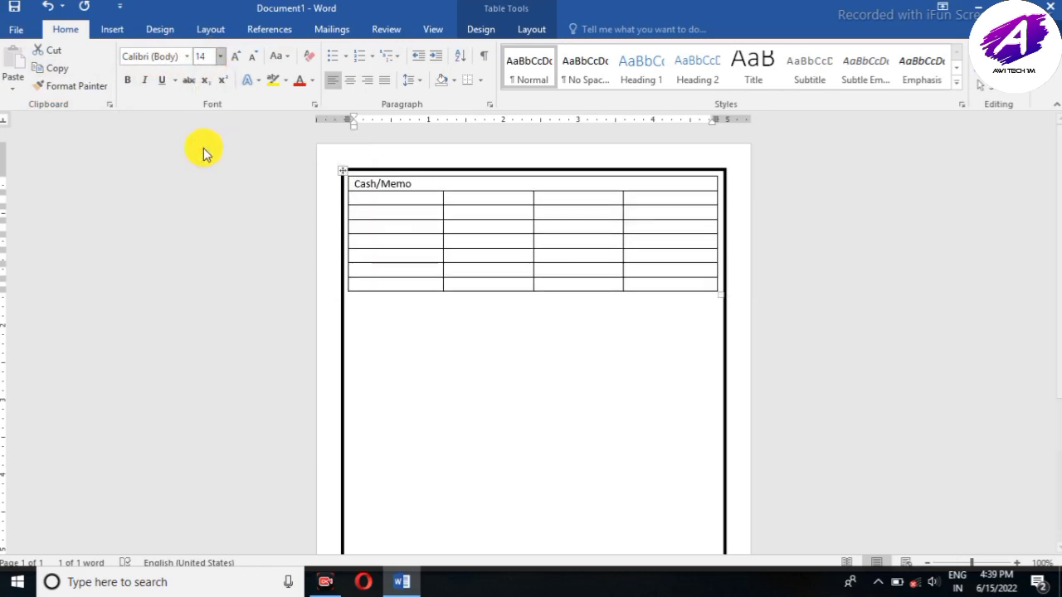
click(349, 81)
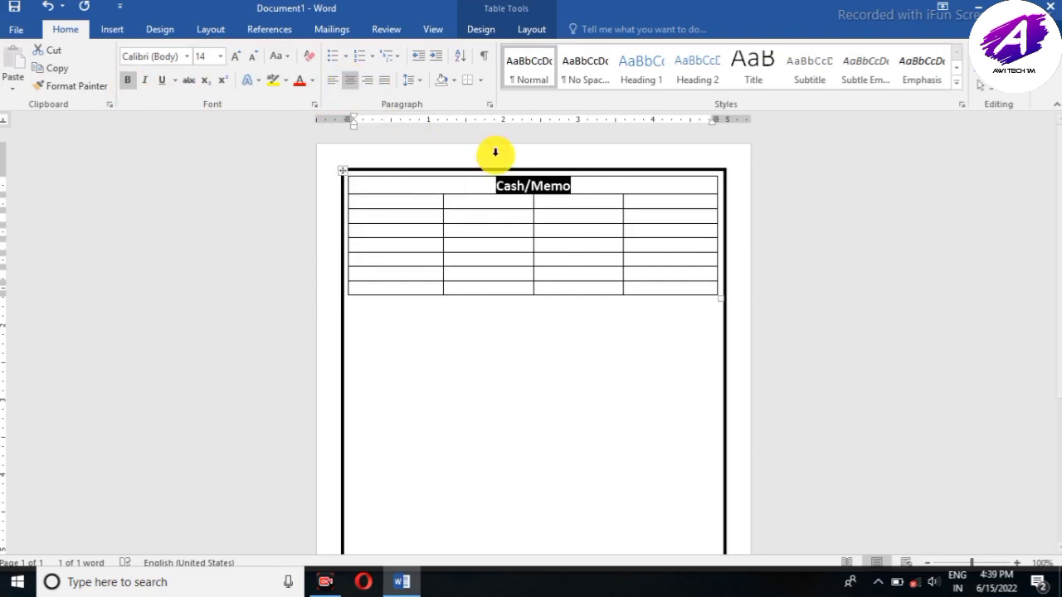
click(578, 186)
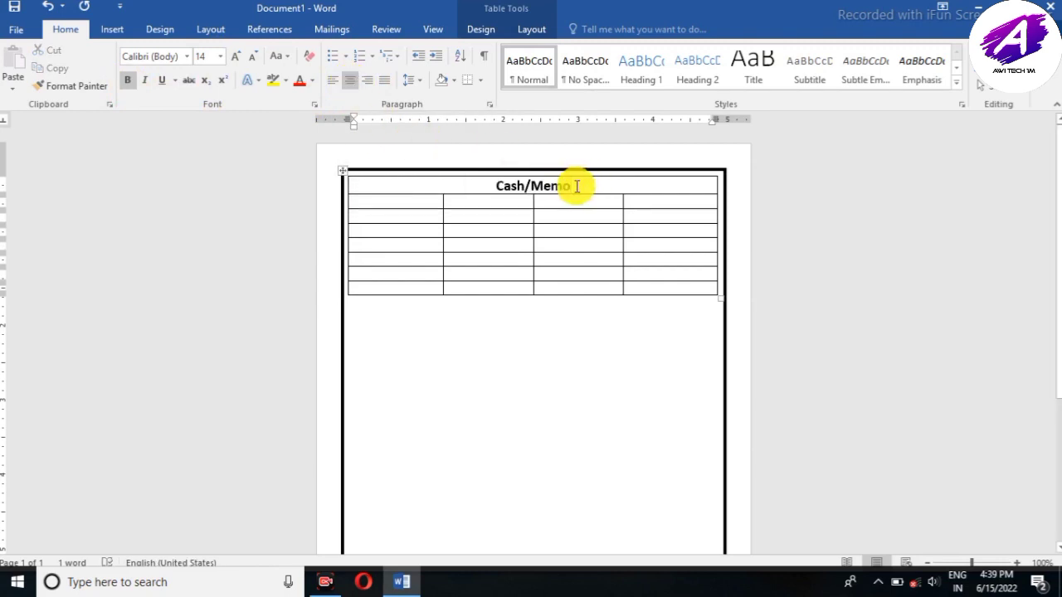
key(Return)
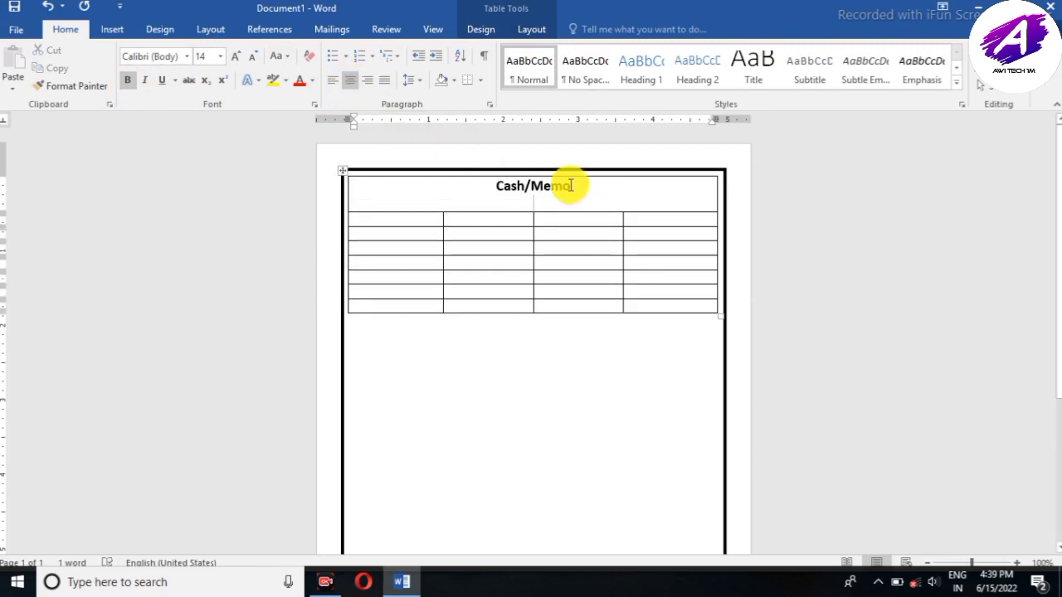
Type 'MOHIT MOBILE' at 28 pt on the new line.
click(559, 184)
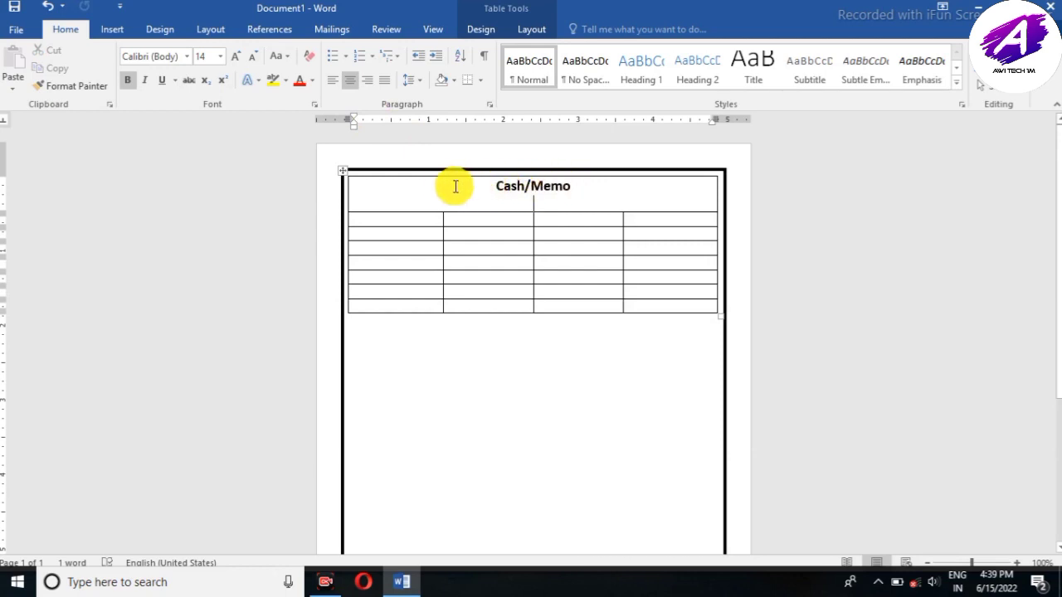
click(219, 56)
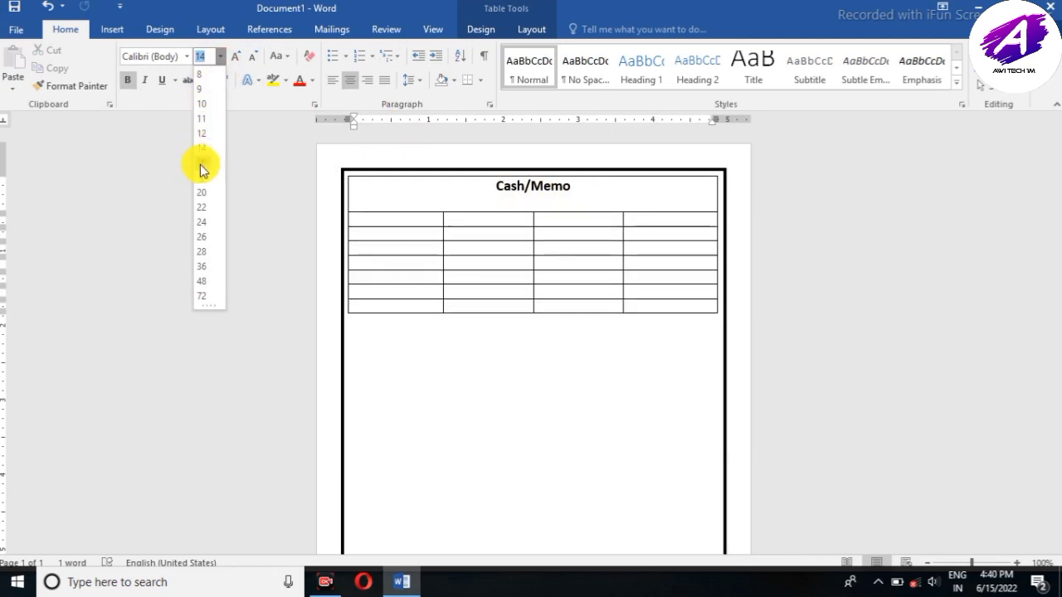
click(204, 251)
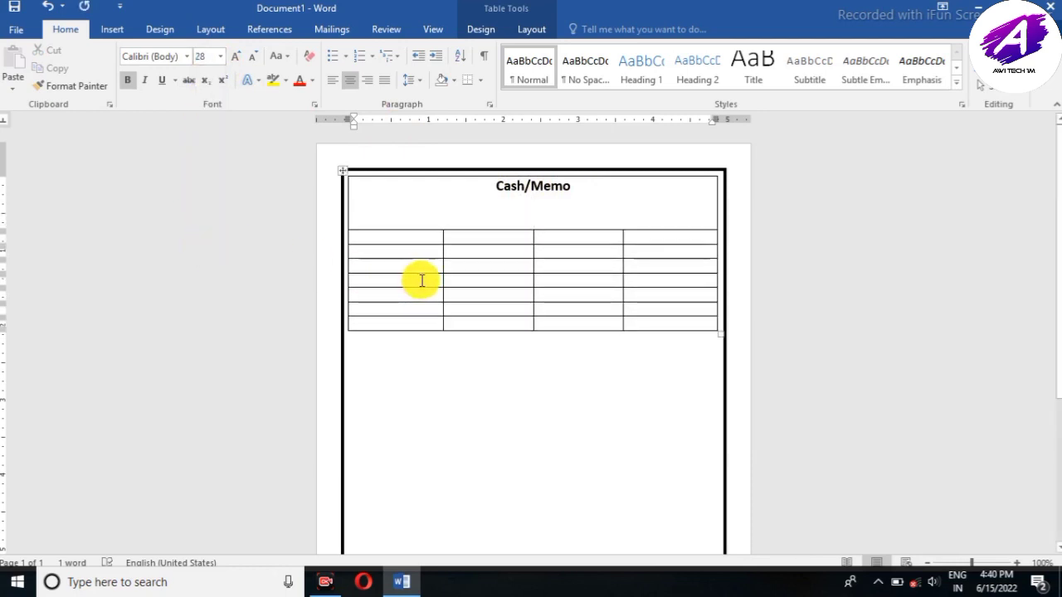
text(MOHIT MOBILES)
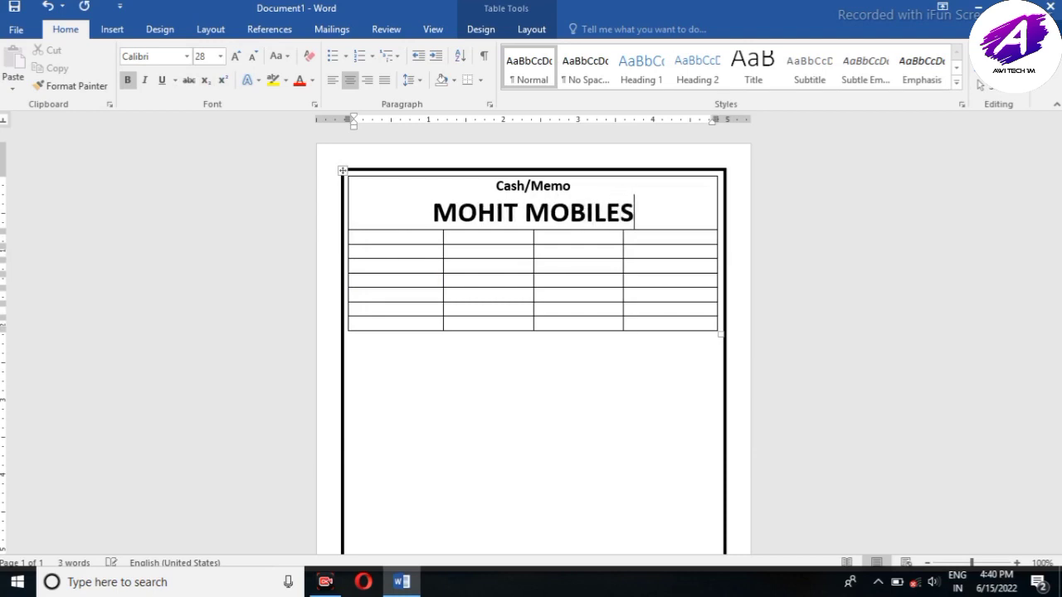
key(BackSpace)
Finish 'MOHIT MOBILE SHOP' and add the 11 pt 'Deals in: All Type of Mobiles Sales, New & Old Type Accessories' line.
text(SHOP)
key(Return)
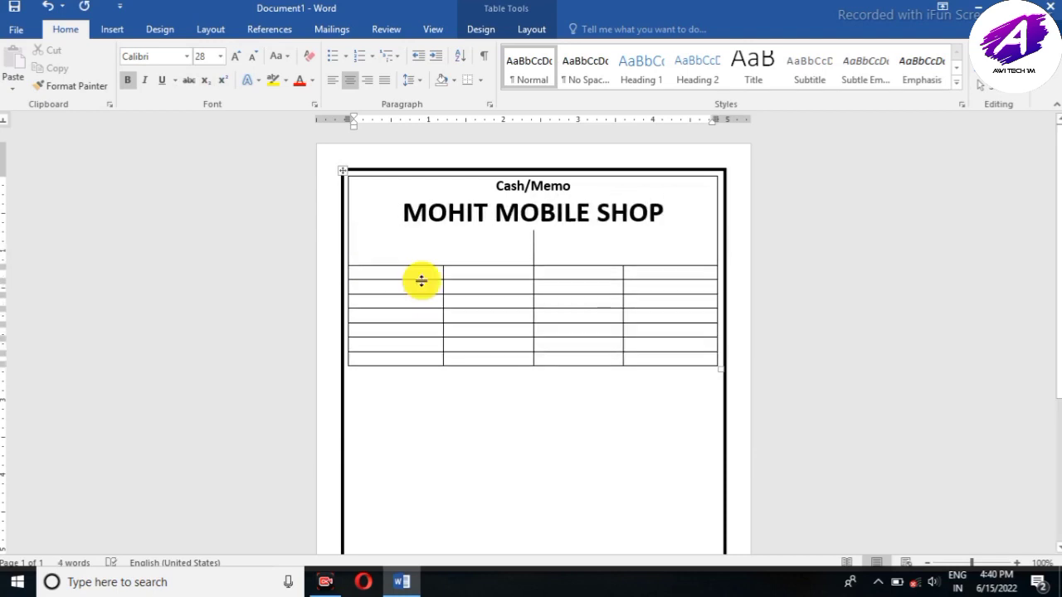
click(386, 272)
click(220, 56)
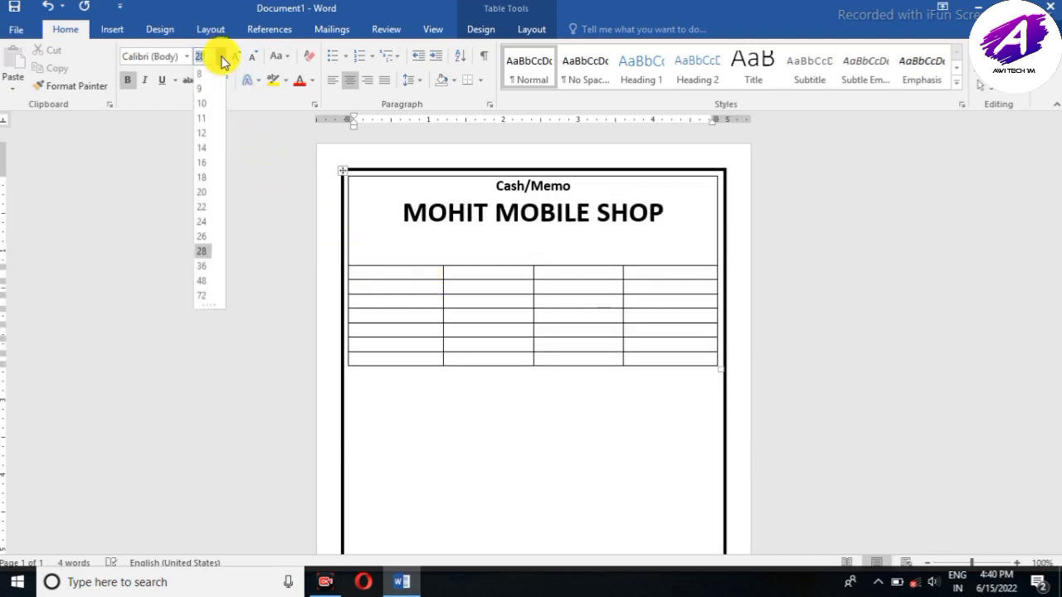
click(204, 118)
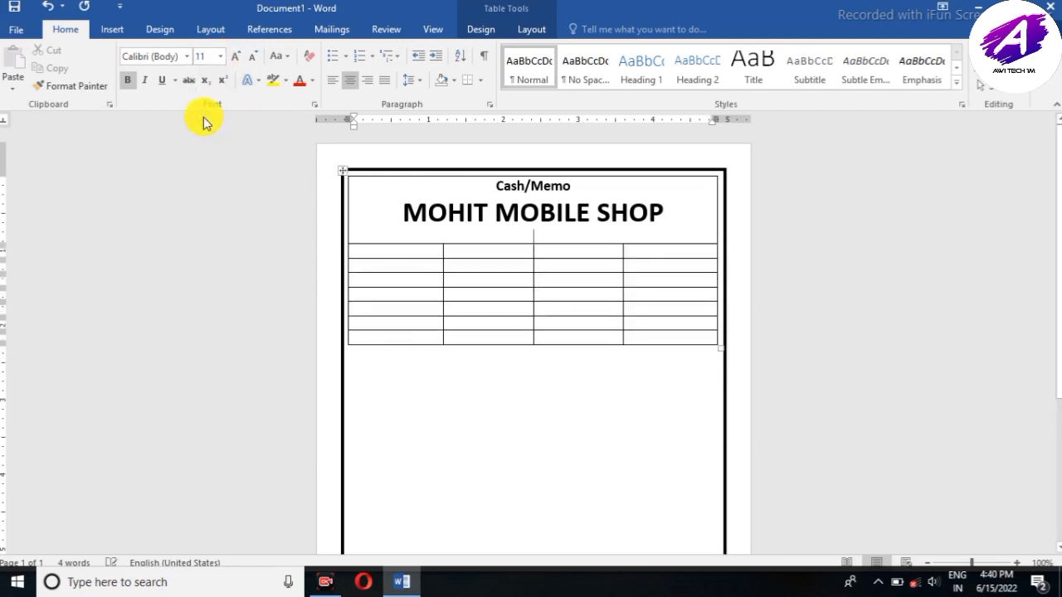
click(570, 240)
text(Deals in)
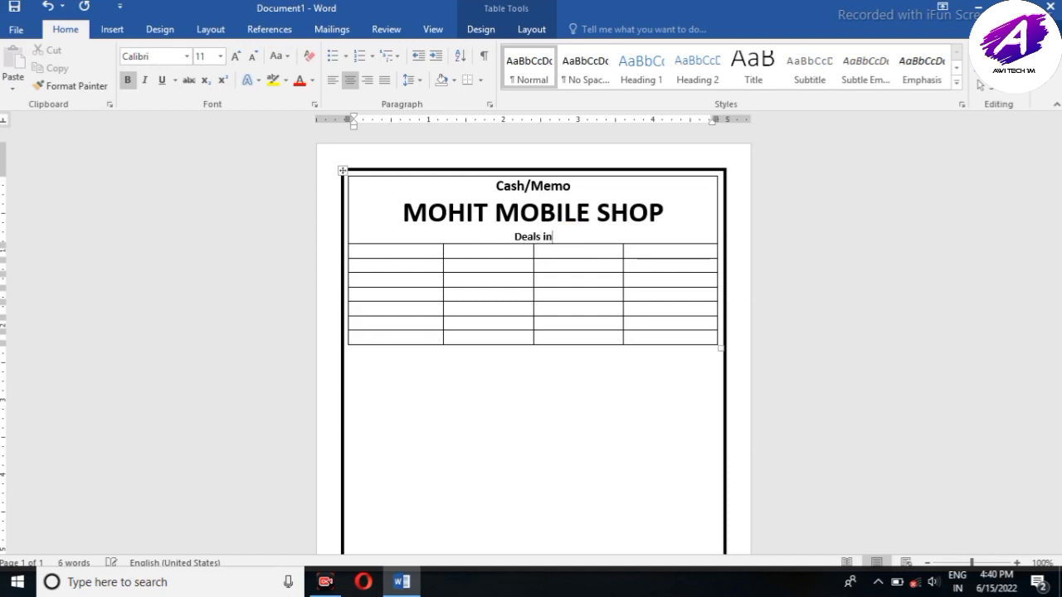
text(: All Type)
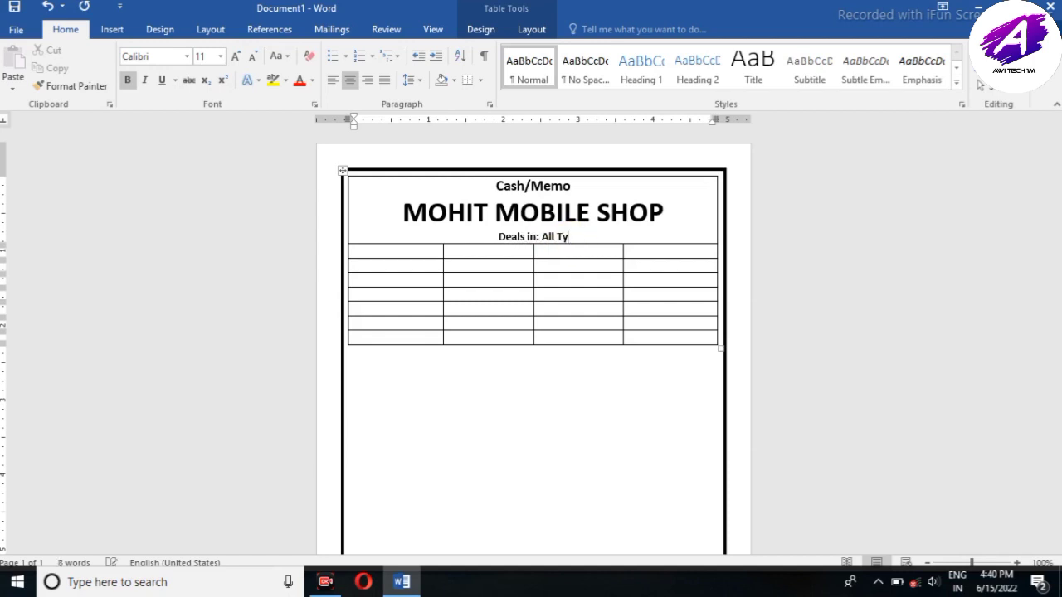
text( of Mobiles Sa)
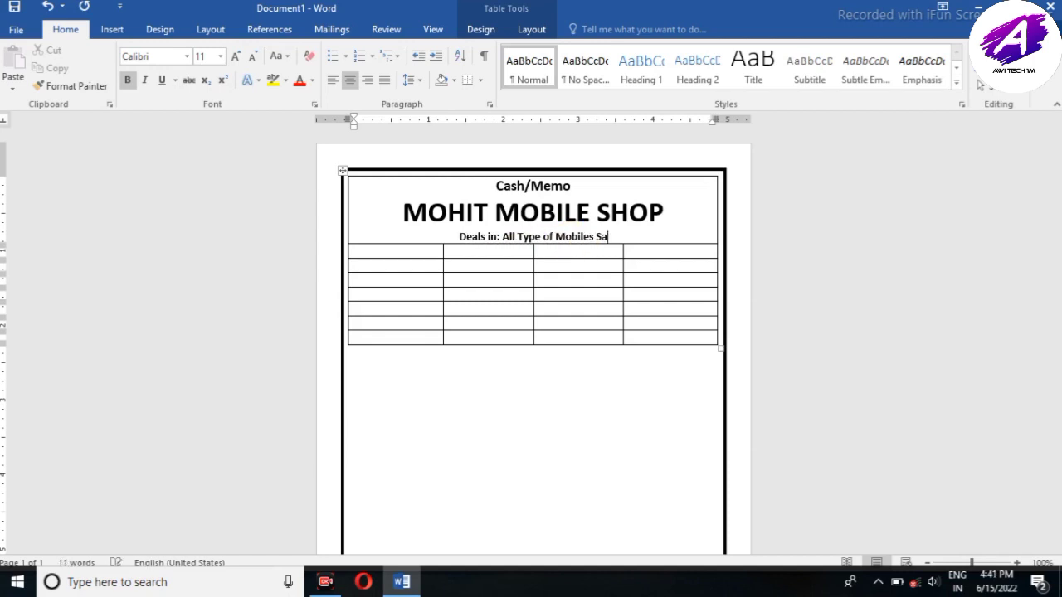
text(les, New &)
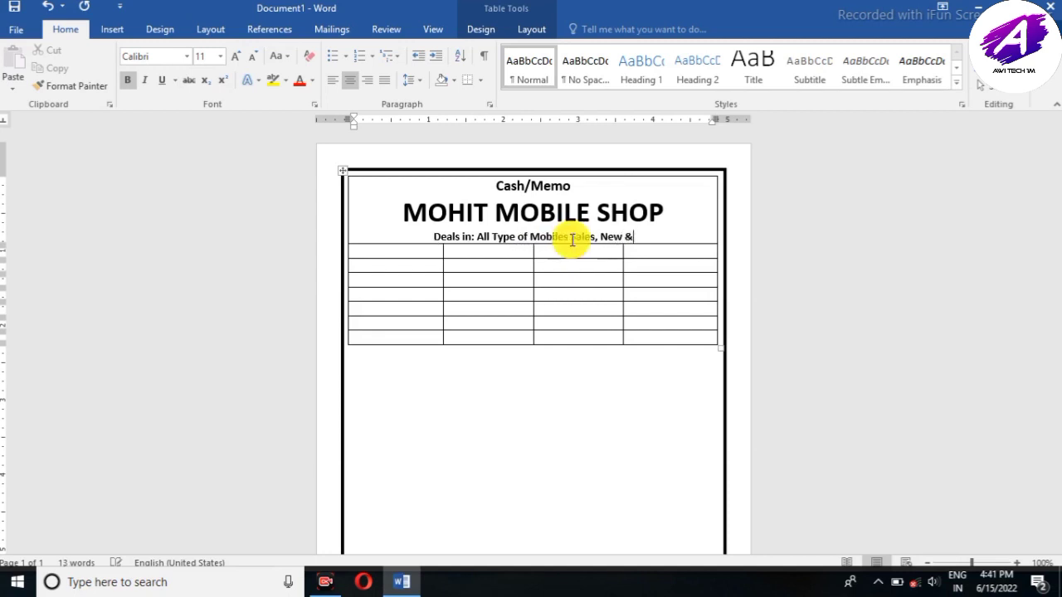
text( Old Type Accessories)
Add the 14 pt address line 'Shop – 3, Balu Ghat Road Sultanganj, Bhagalpur -813213'.
key(Return)
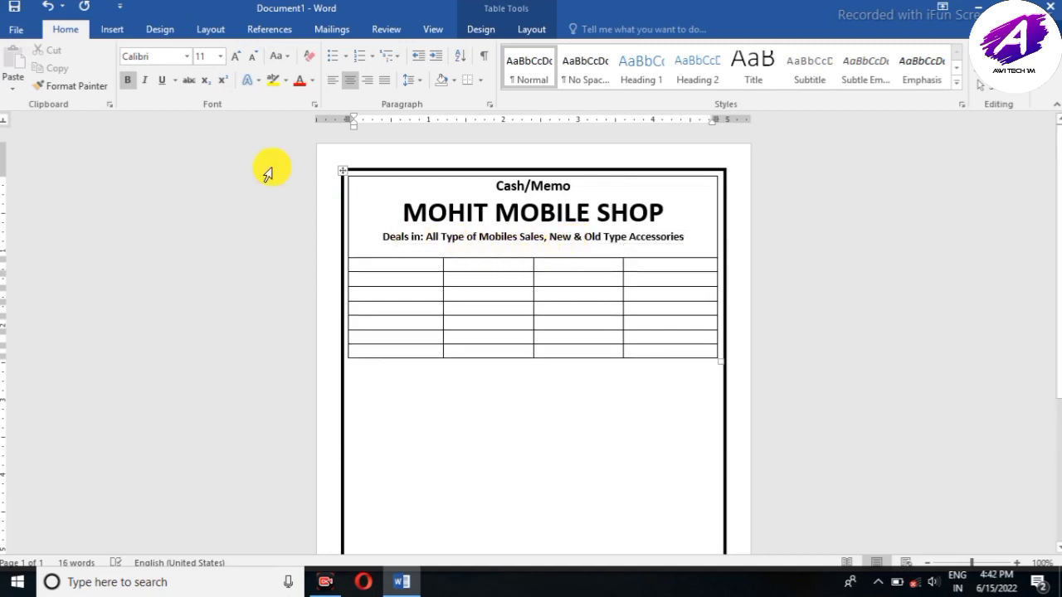
click(222, 56)
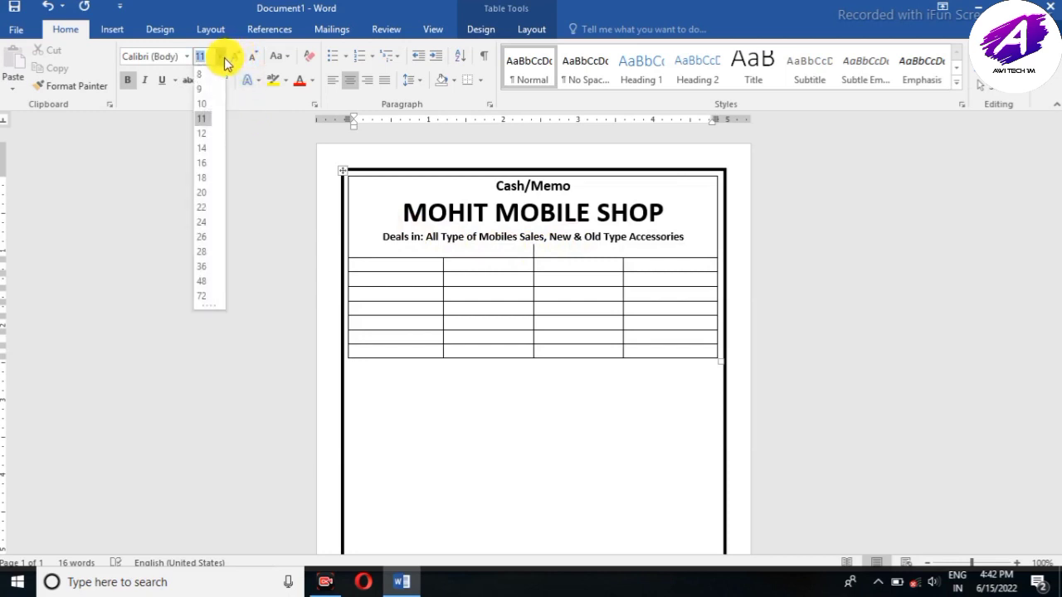
click(207, 155)
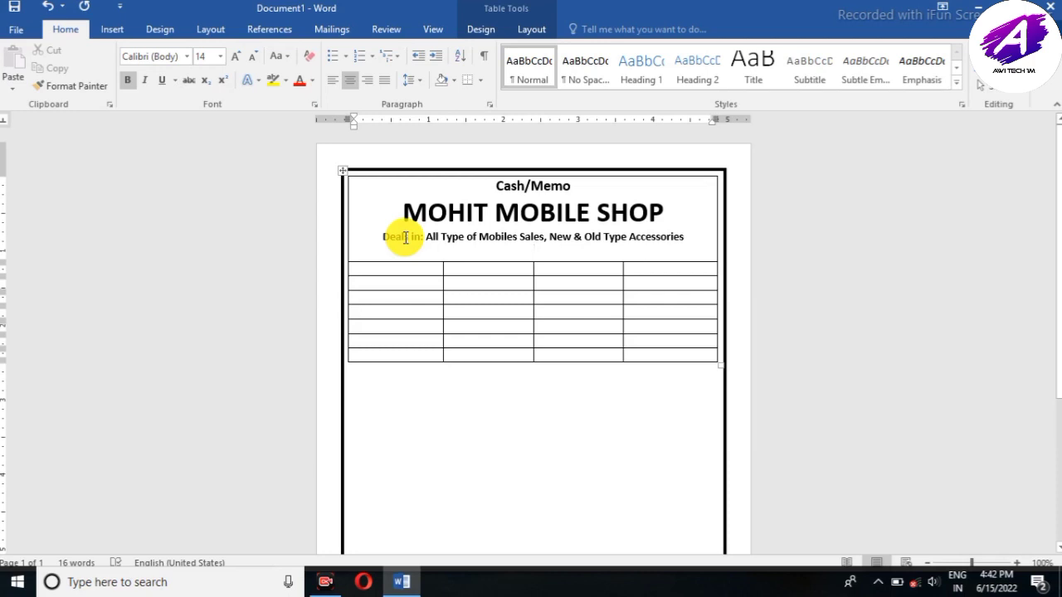
text(Shop)
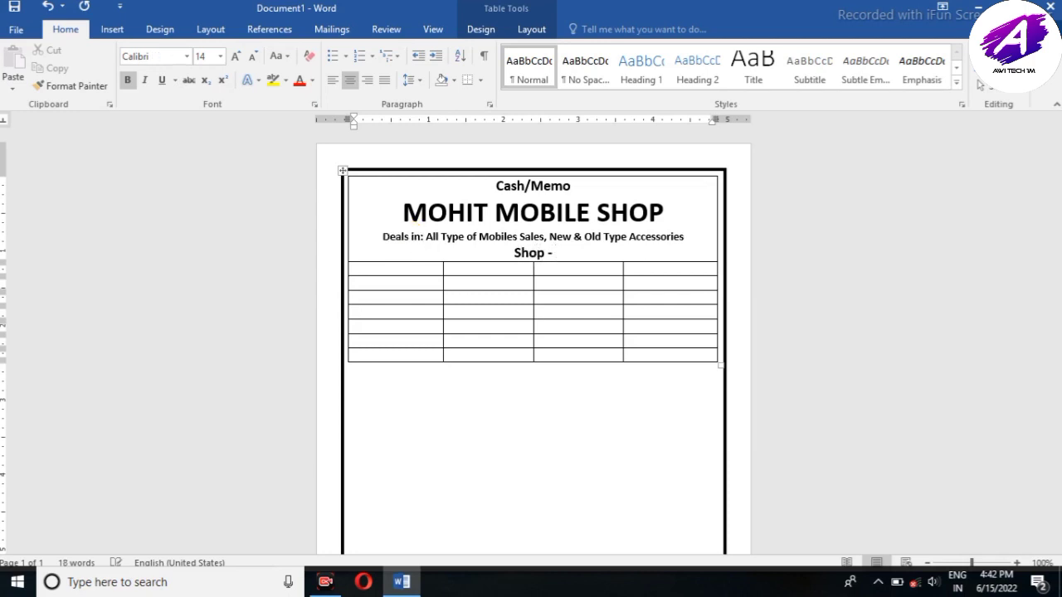
text( – 3, Balu Ghat)
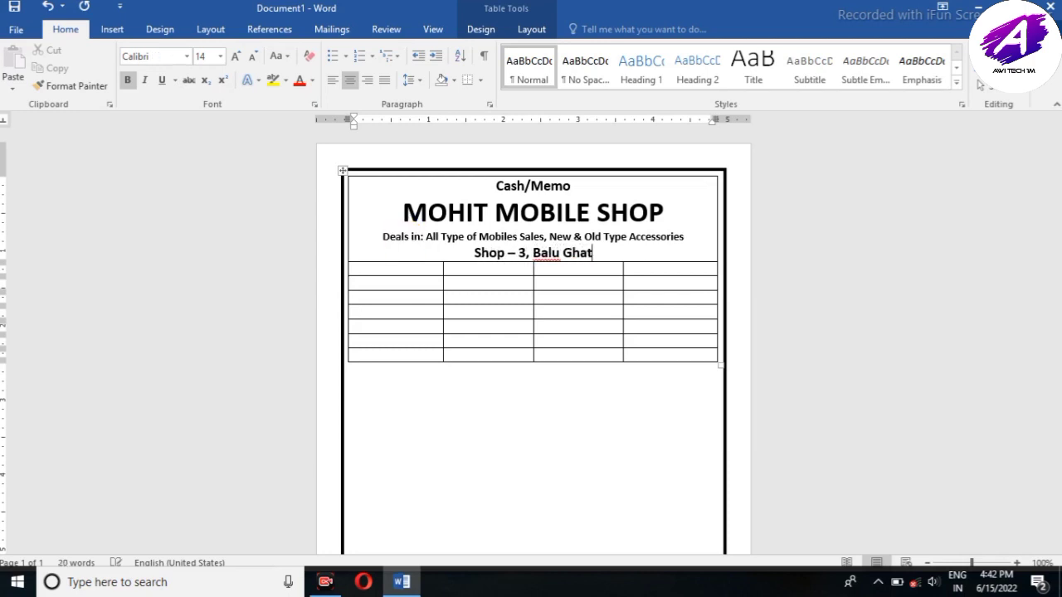
text( Road Sultanganj,)
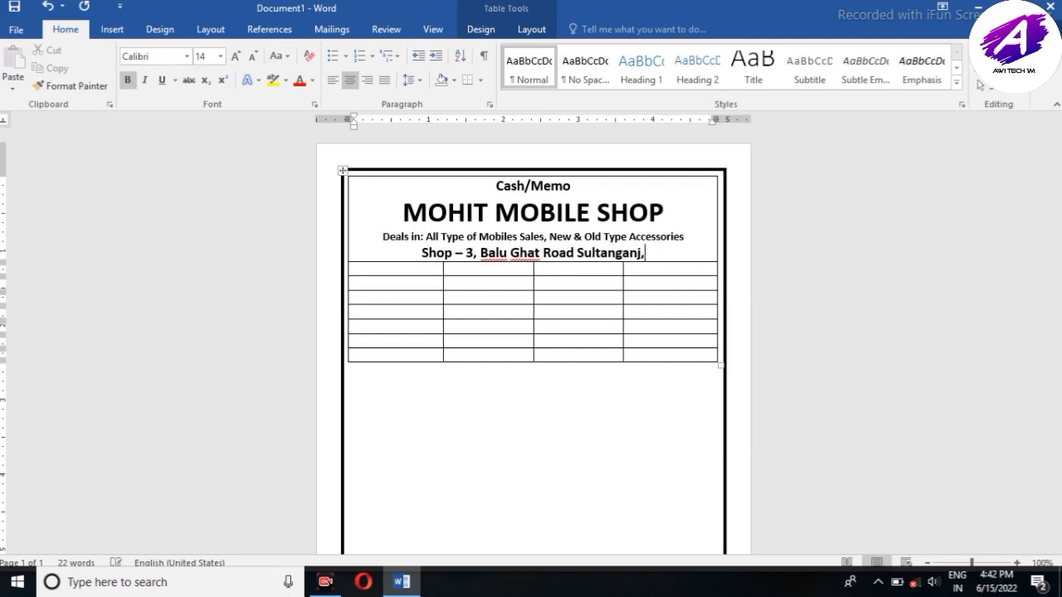
text( Bhagalpur -)
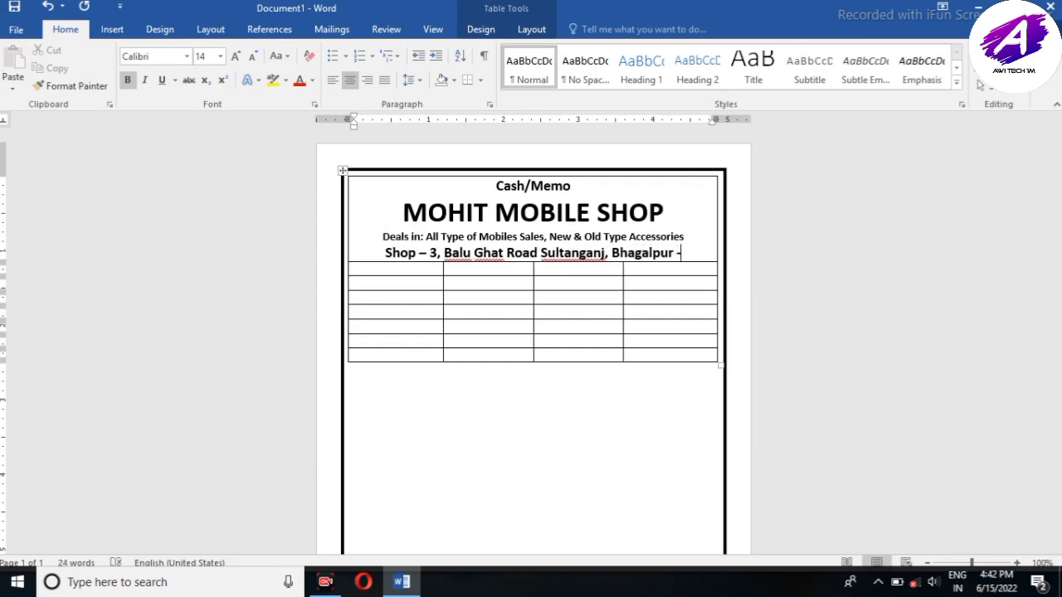
text(813213)
Merge the table row beneath the shop address into a single cell.
click(384, 272)
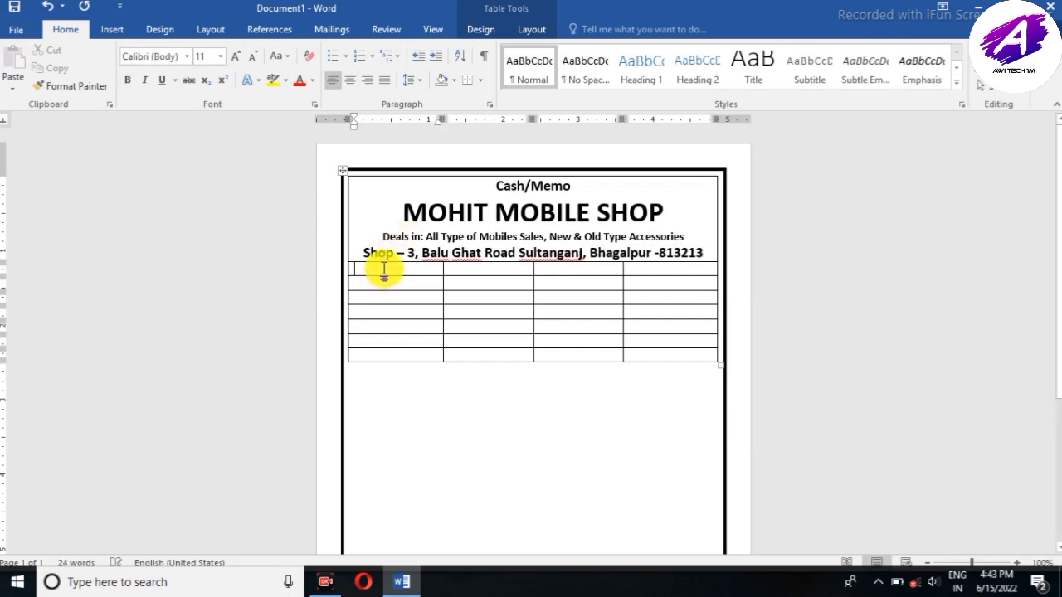
drag(418, 272, 640, 276)
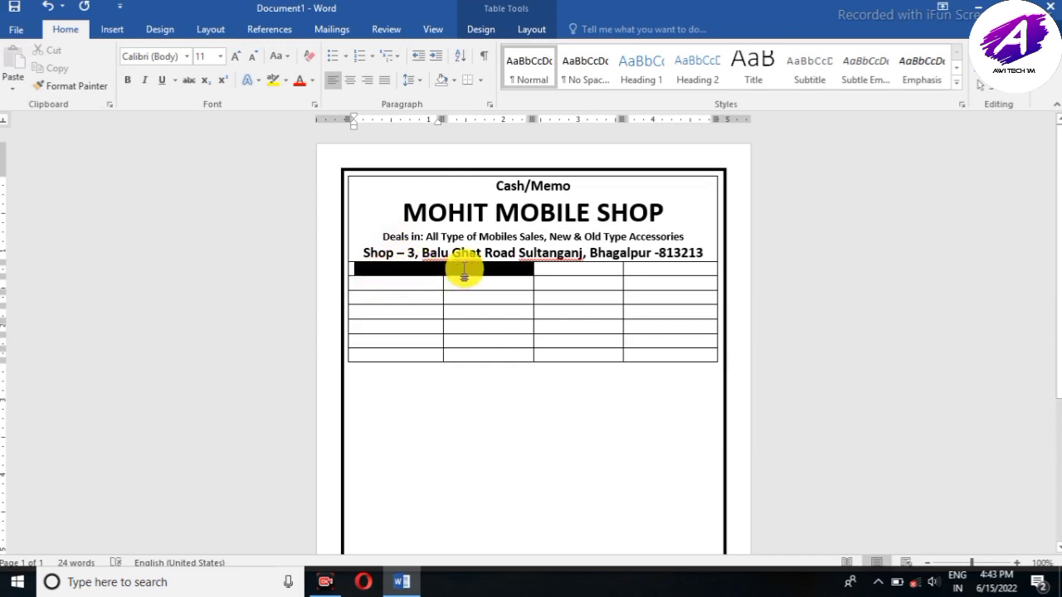
right_click(641, 273)
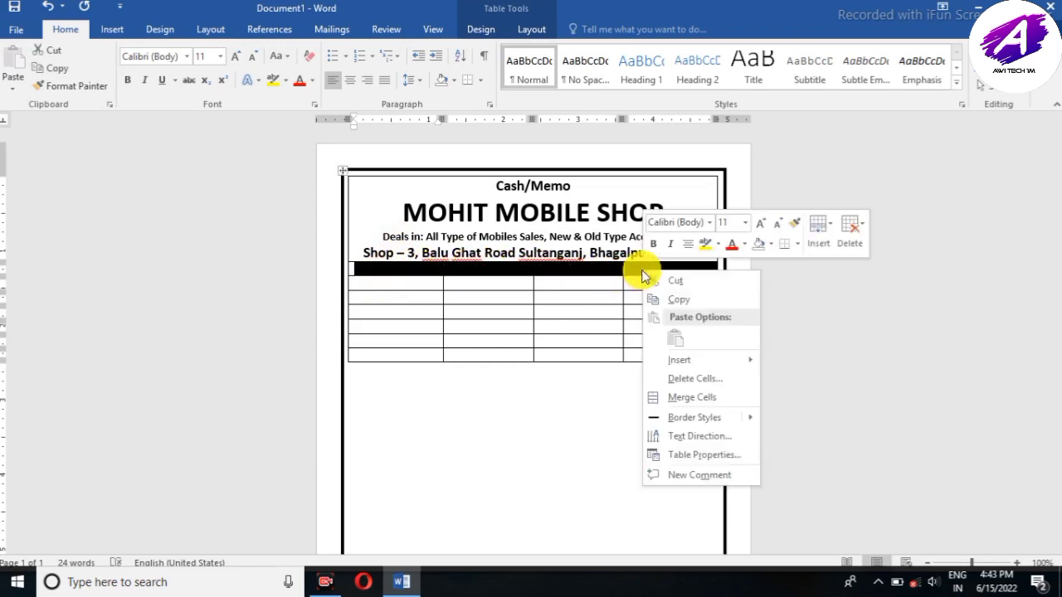
click(688, 398)
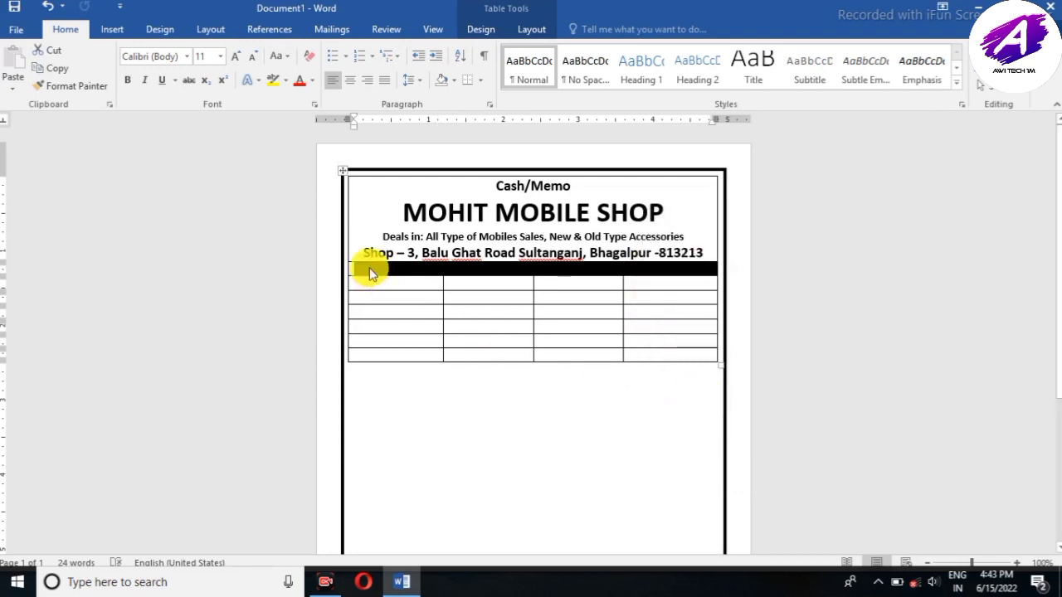
Enter the 14 pt dotted 'NO............' fill-in line, followed by new lines for M/S and ADDRESS.
click(371, 268)
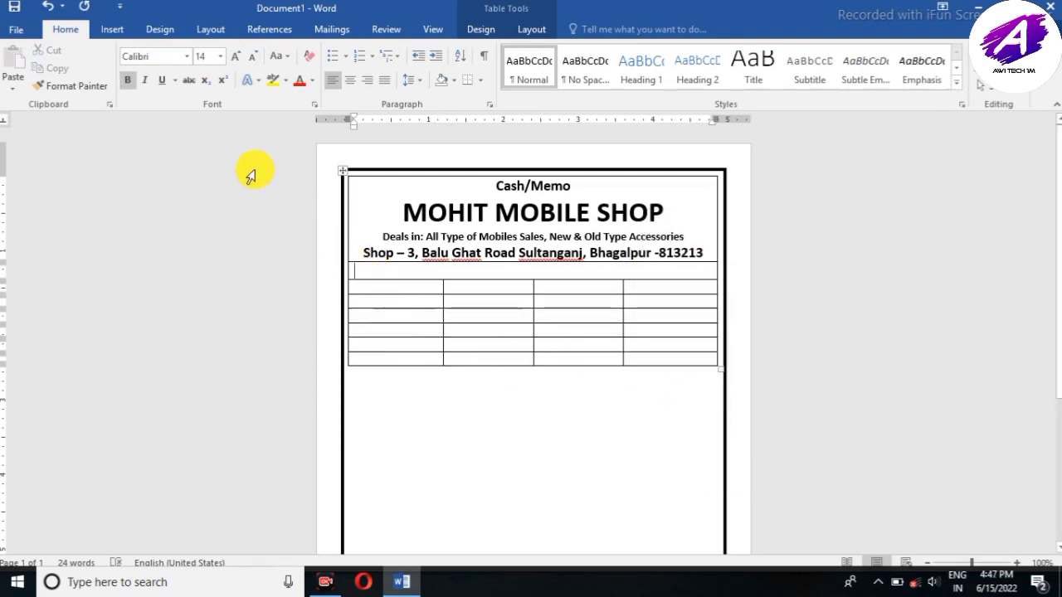
click(223, 57)
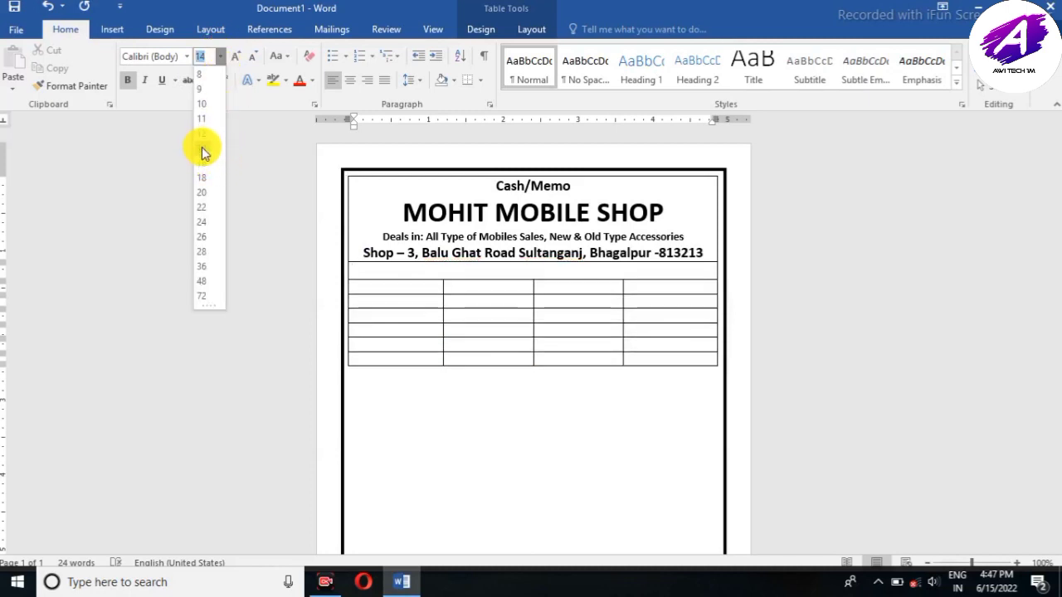
click(205, 152)
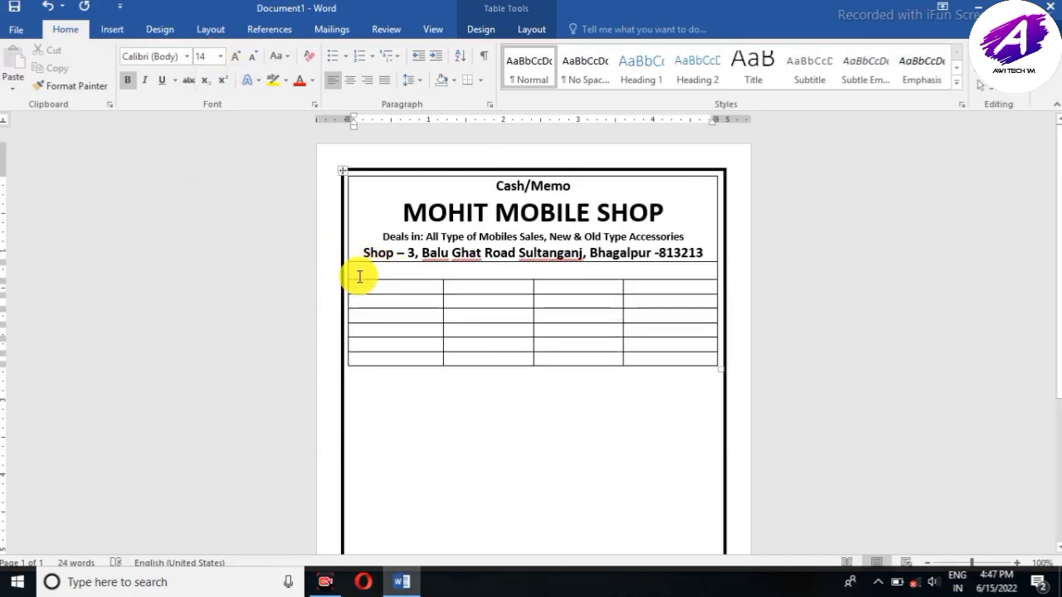
text(NO)
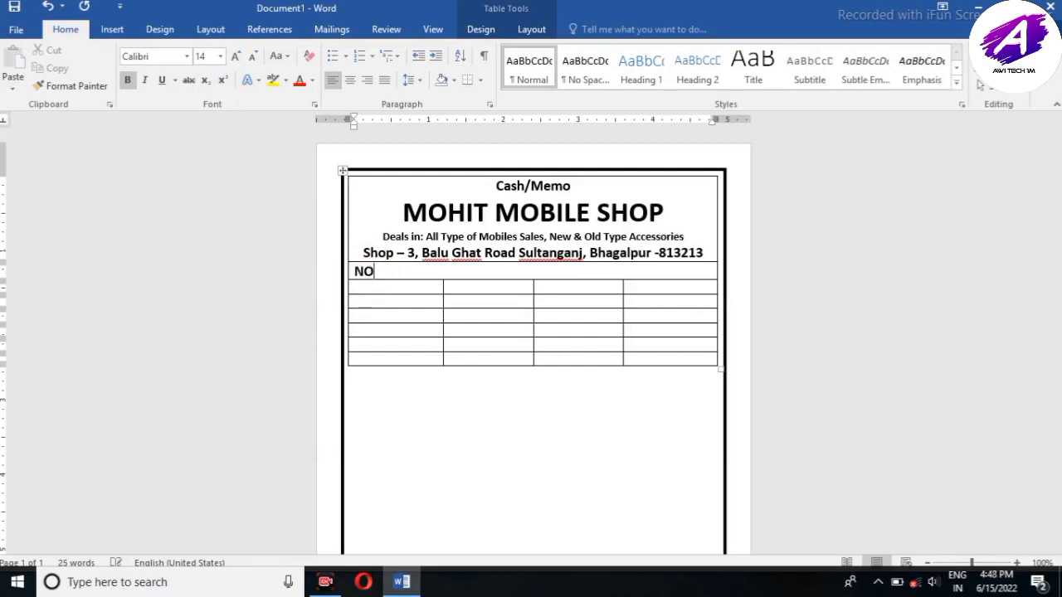
text(................)
key(Return)
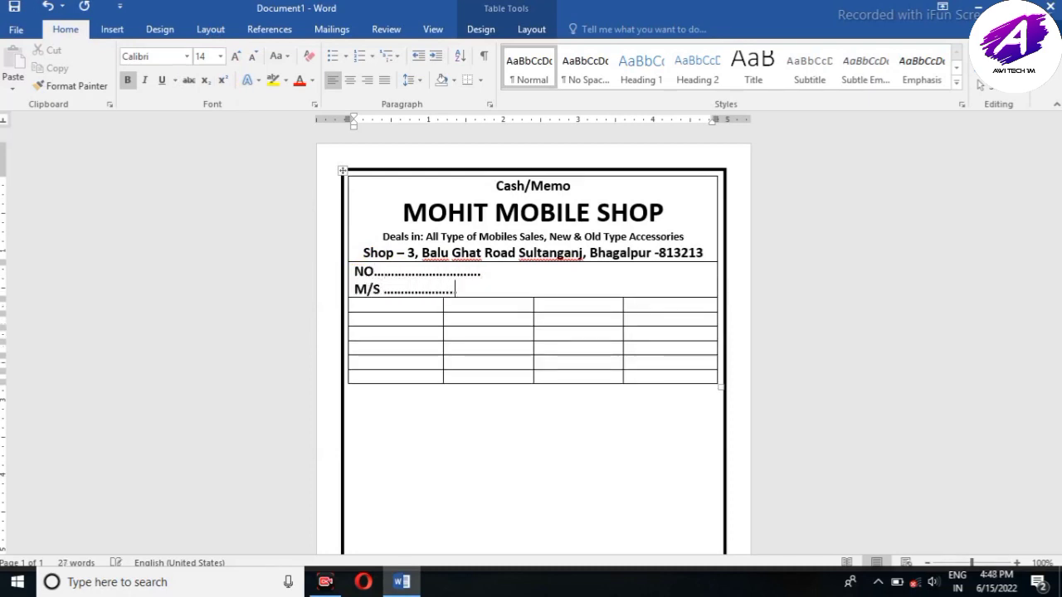
key(Return)
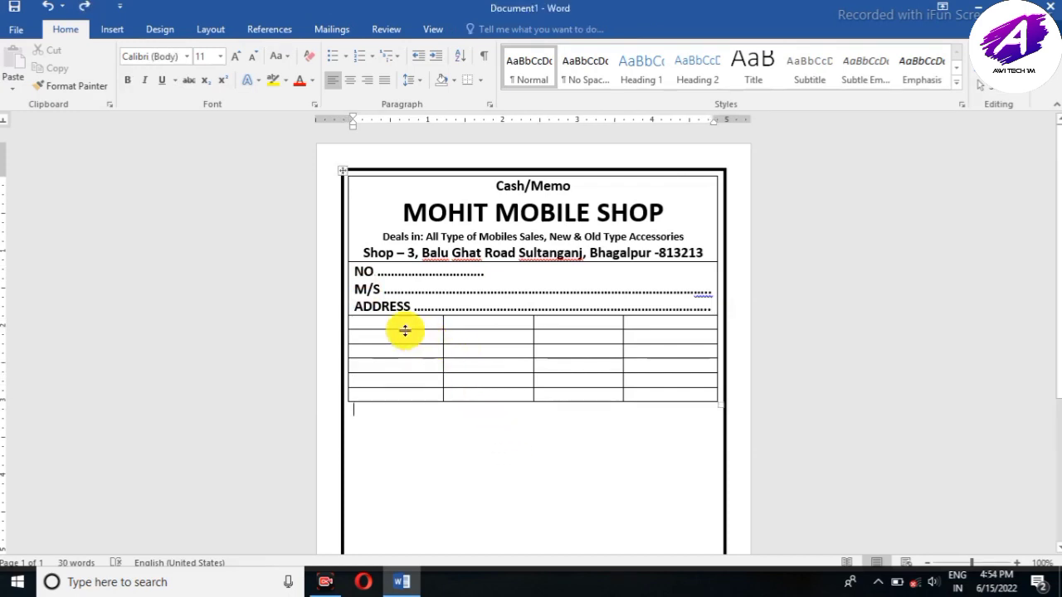
Merge the empty row below the address into one cell.
drag(423, 322, 649, 324)
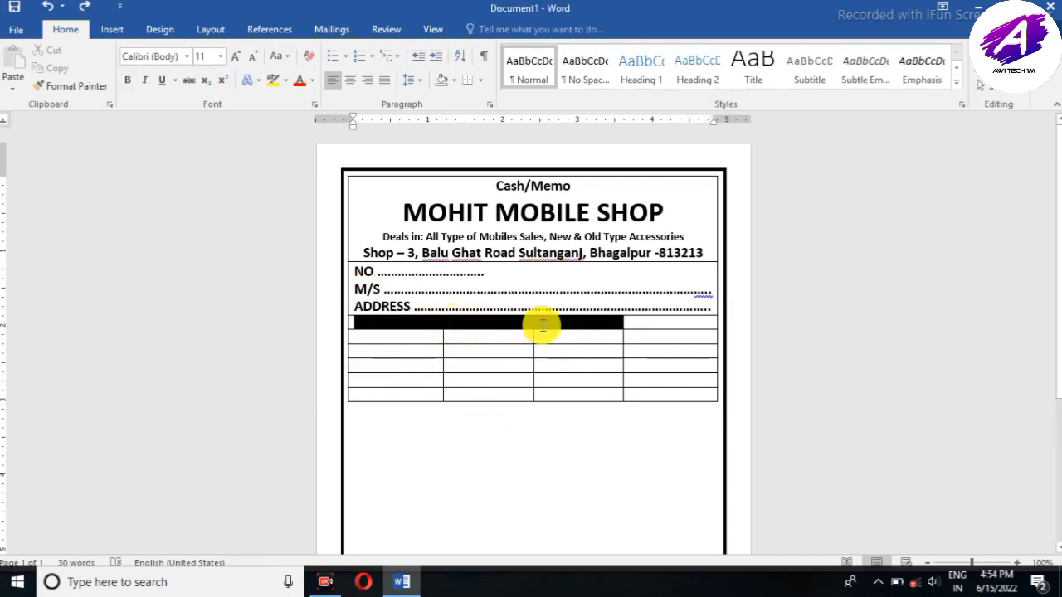
right_click(649, 324)
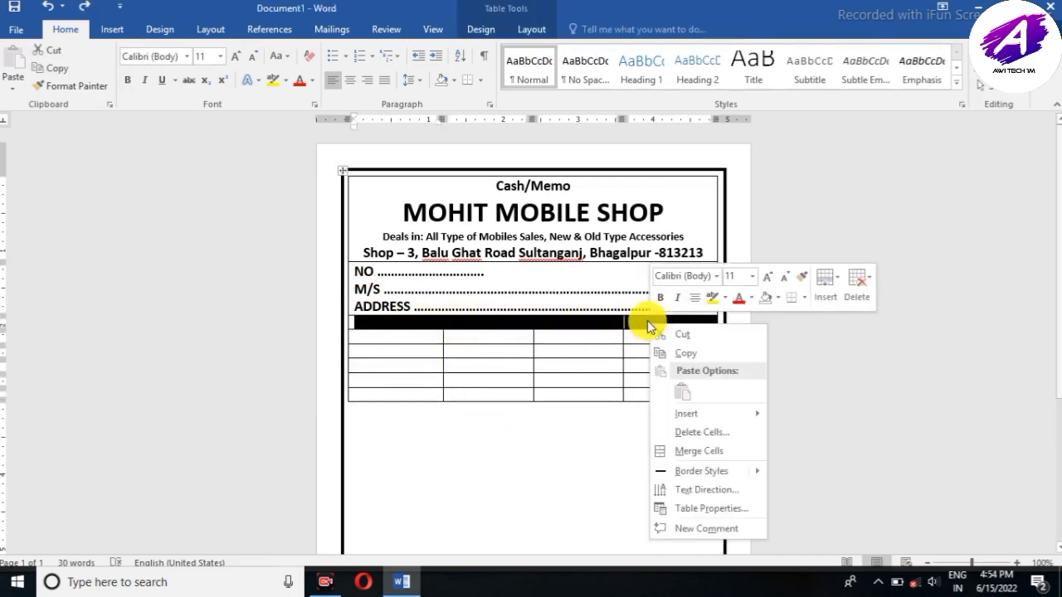
click(655, 452)
Enter bold column headings Qty, Description of Goods, Rate and Amount.
click(370, 336)
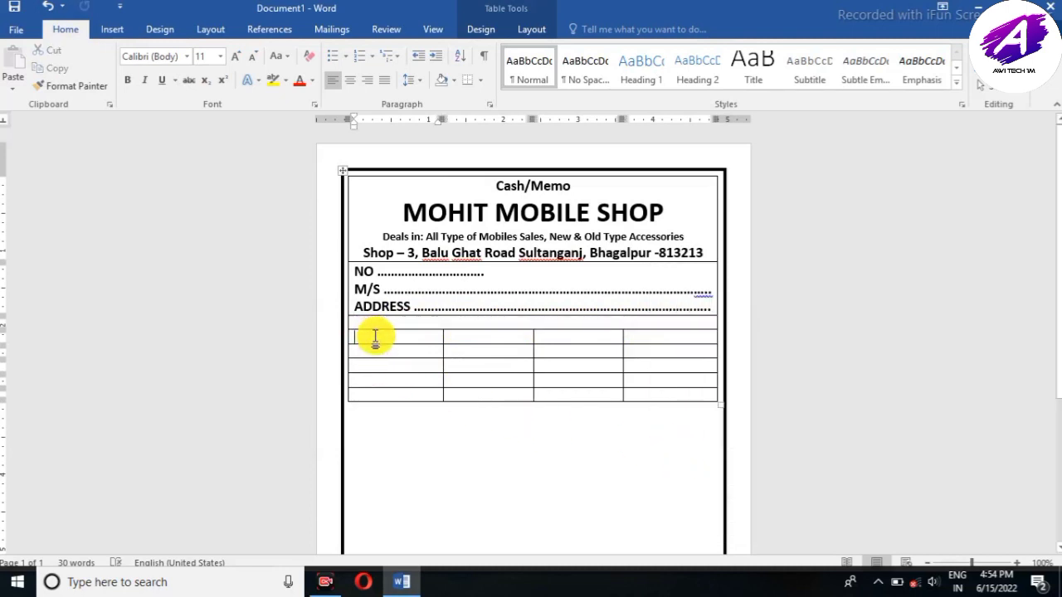
text(S)
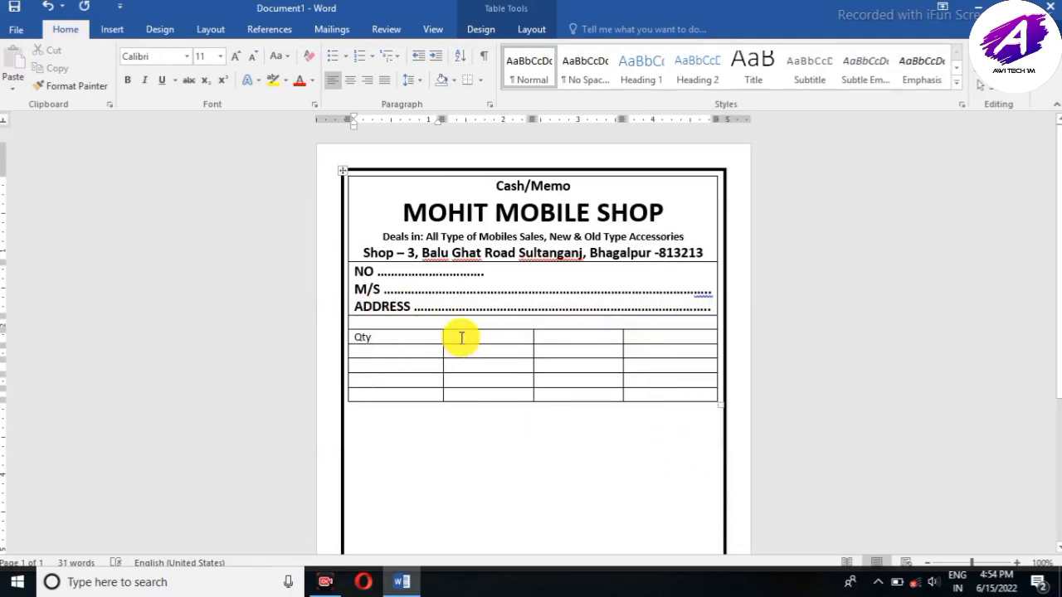
click(461, 338)
text(Descri)
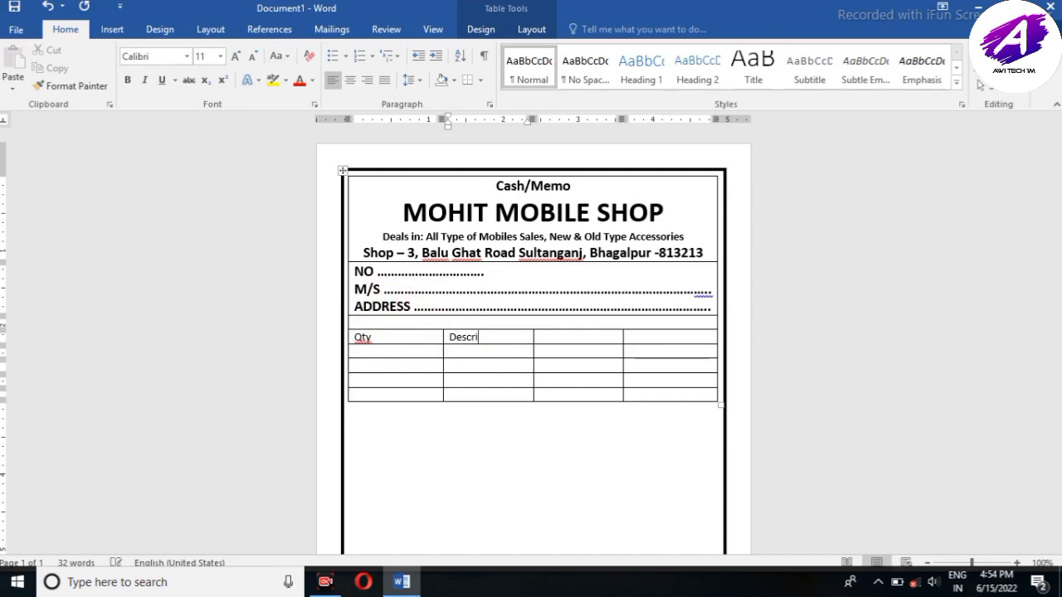
text(ption of Goods)
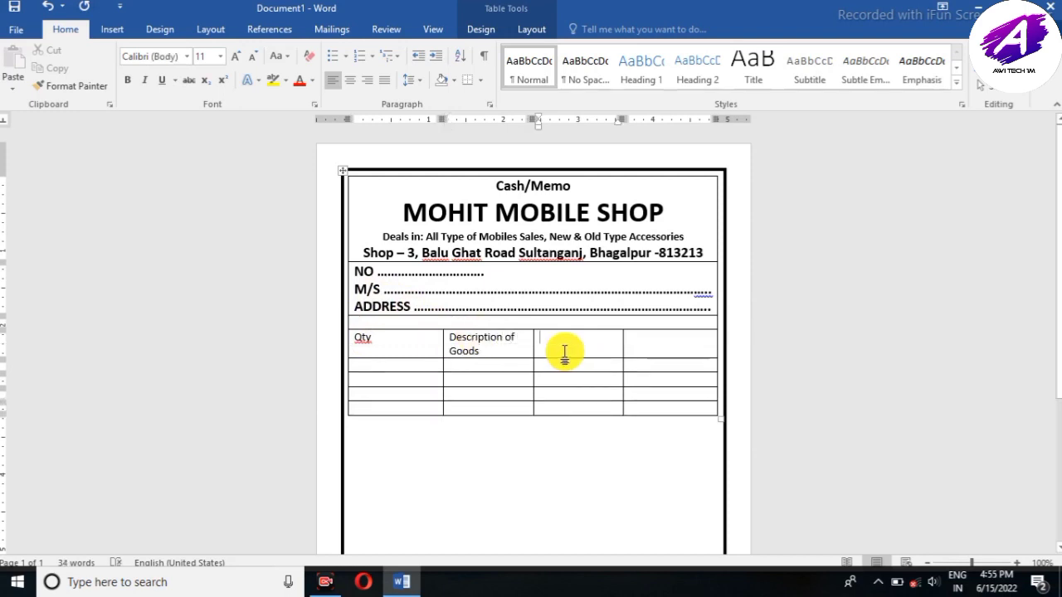
click(564, 351)
text(Rate)
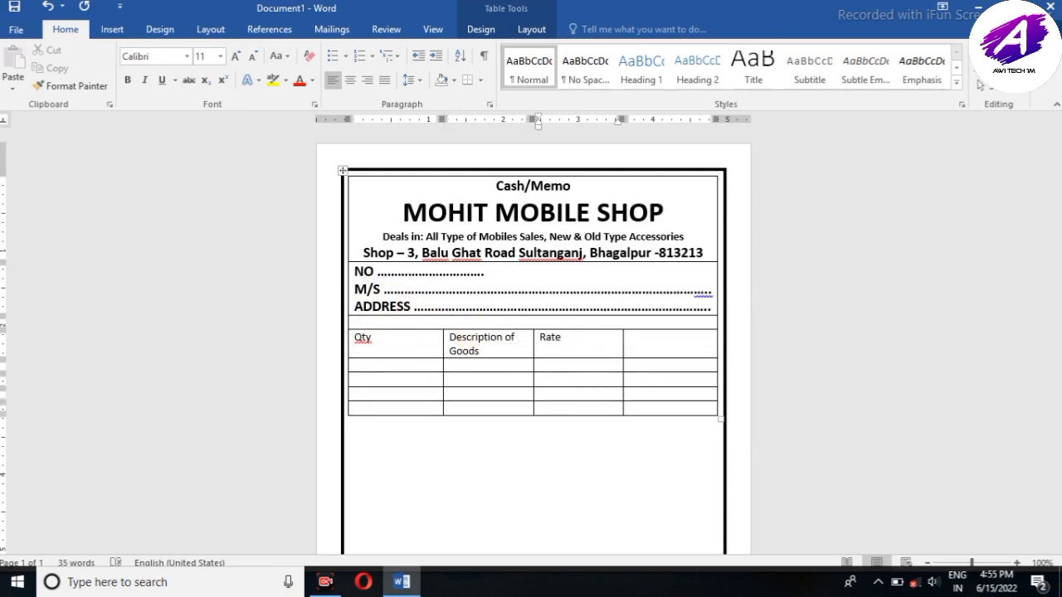
click(628, 348)
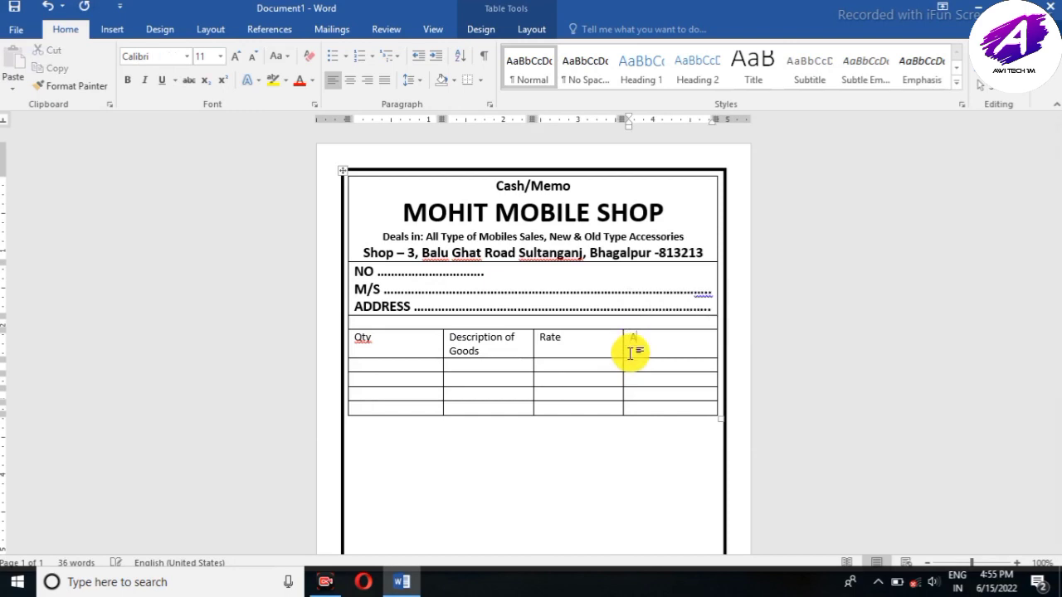
text(Amount)
drag(670, 340, 403, 344)
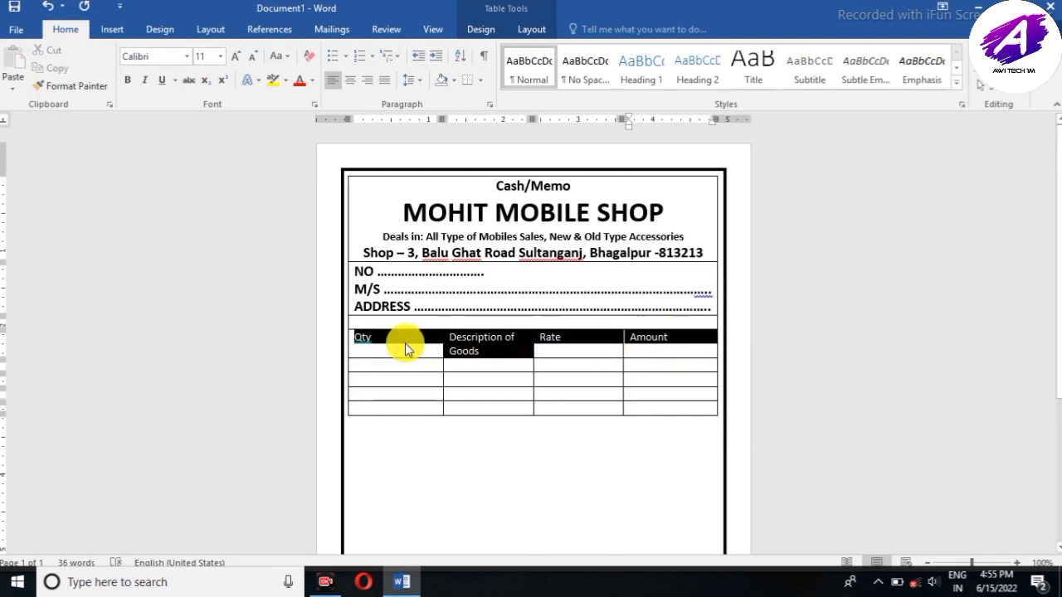
click(127, 80)
click(646, 340)
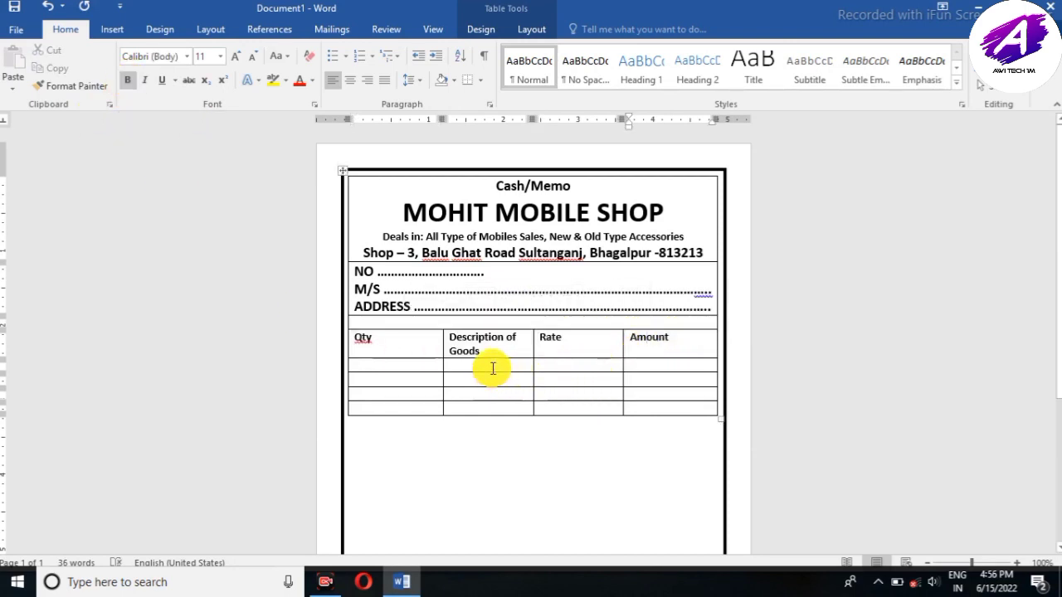
Stretch the first item row much taller.
drag(491, 371, 507, 500)
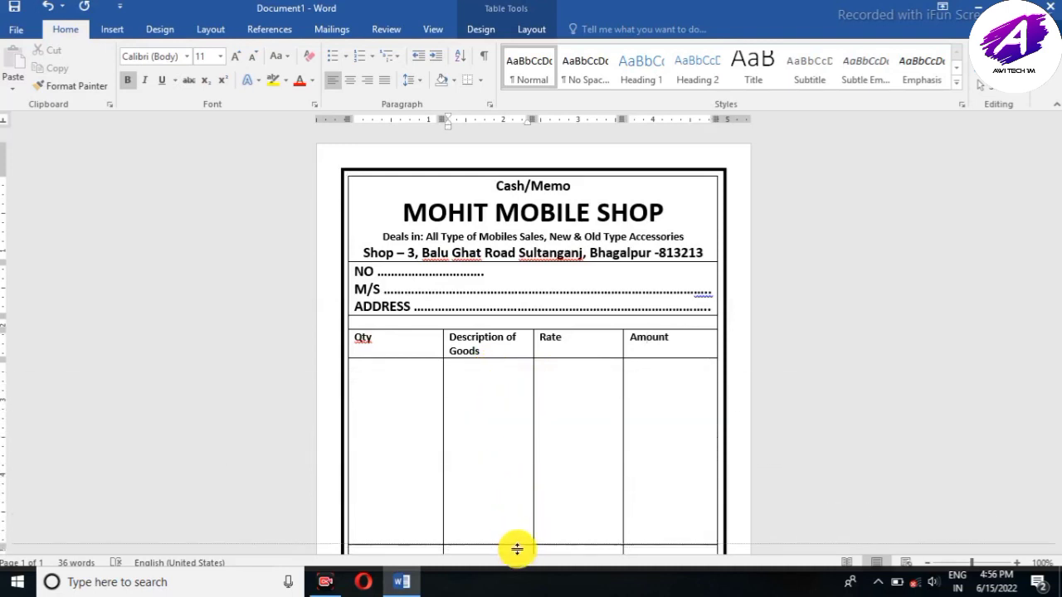
drag(508, 500, 517, 550)
click(442, 226)
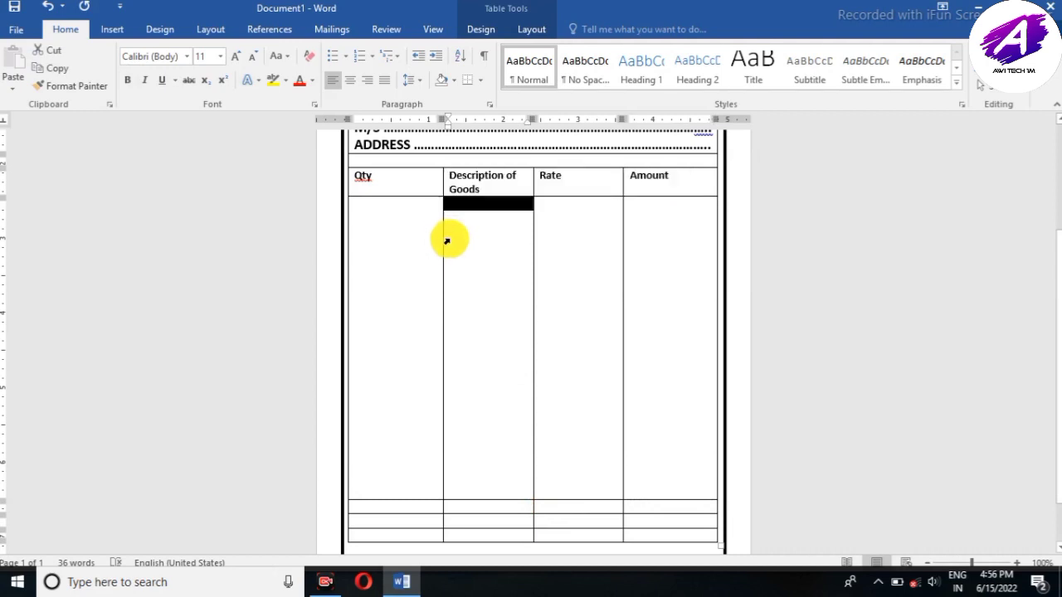
Narrow the Qty column, widen Description of Goods, and widen Rate by narrowing Amount.
drag(442, 248, 402, 247)
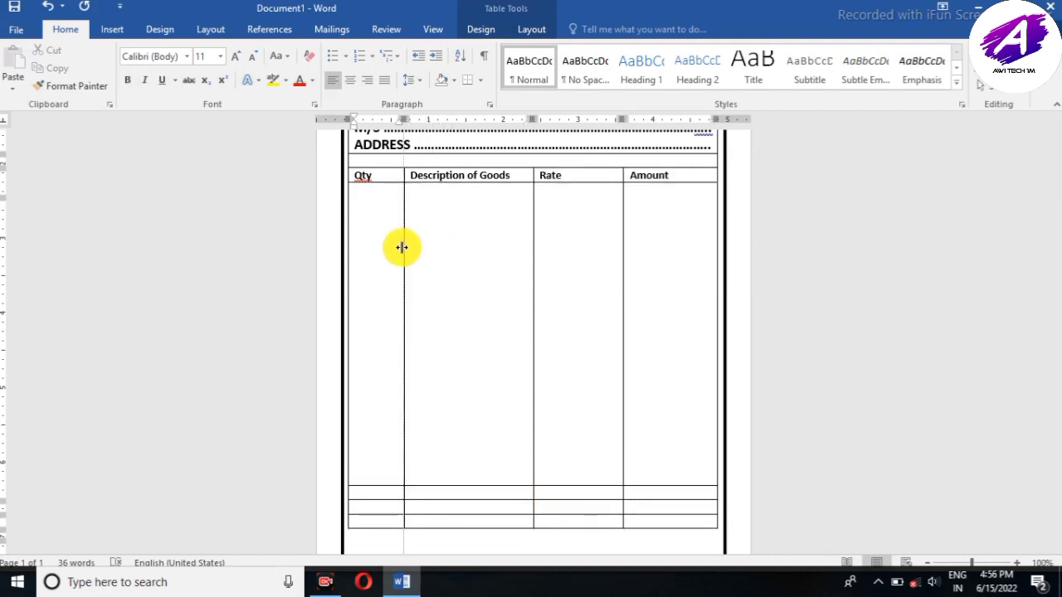
drag(402, 247, 397, 247)
scroll(397, 247, up, 2)
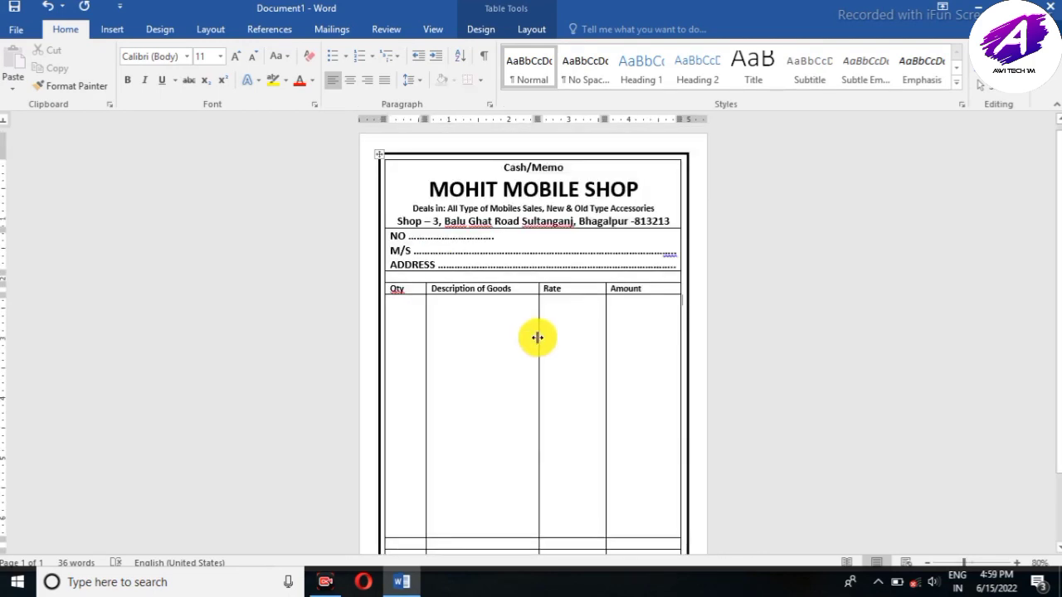
drag(539, 337, 548, 337)
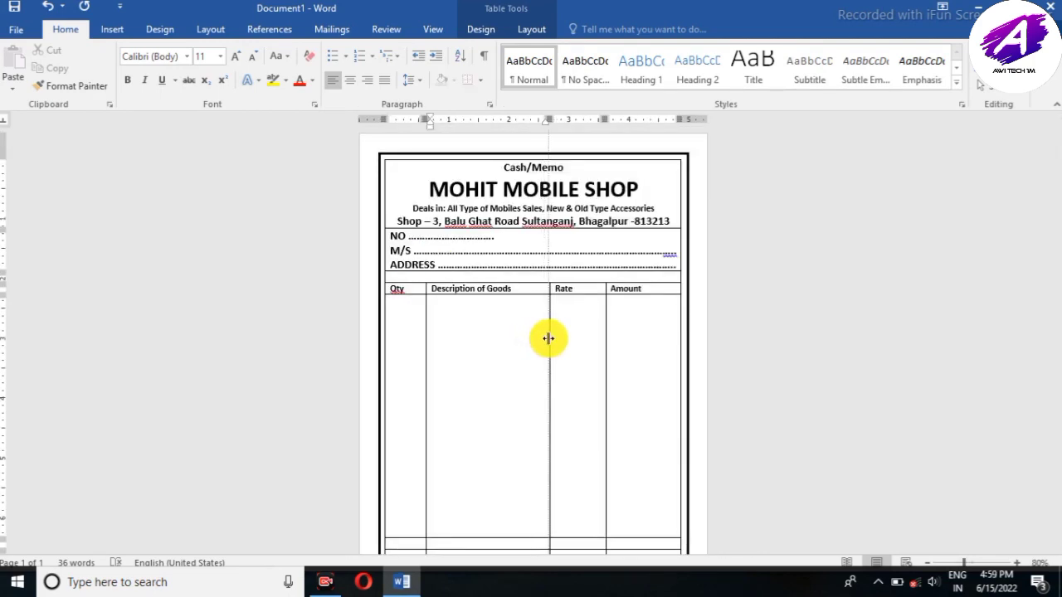
drag(549, 342, 559, 345)
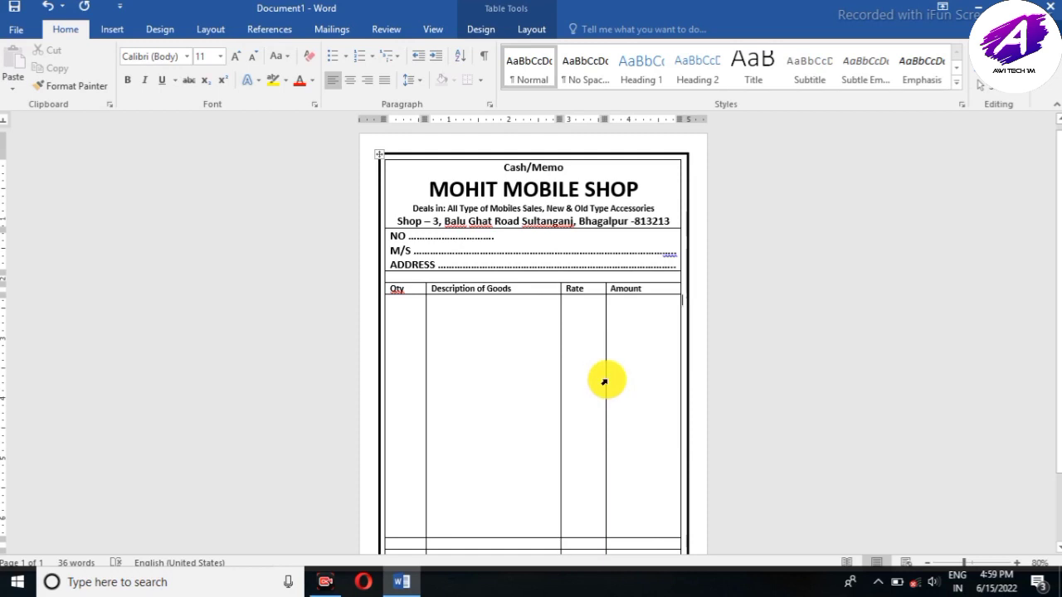
drag(603, 371, 628, 370)
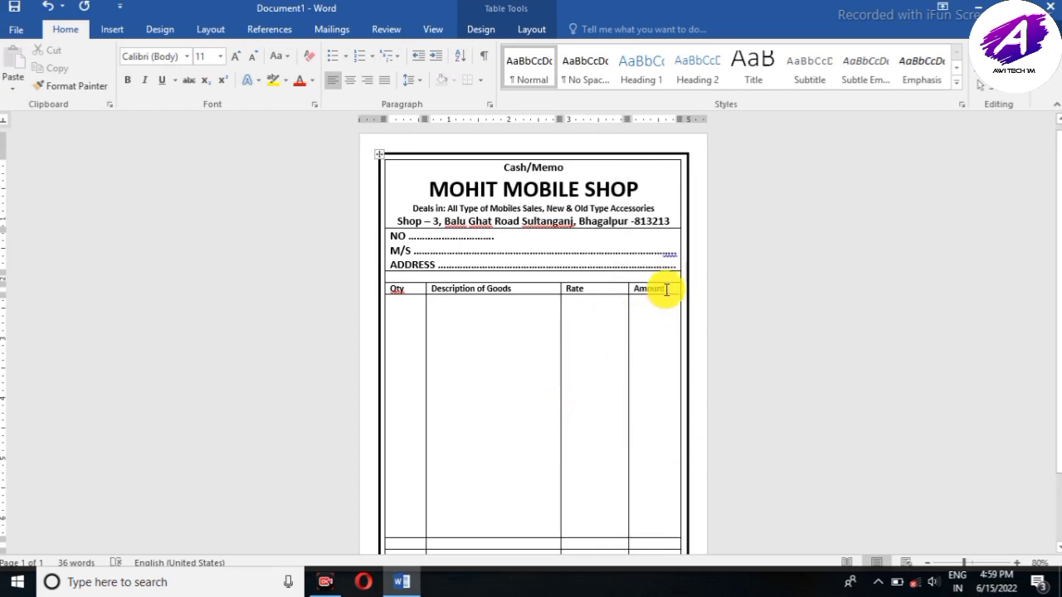
Centre the Description of Goods, Rate and Amount headings in their cells.
drag(655, 290, 486, 288)
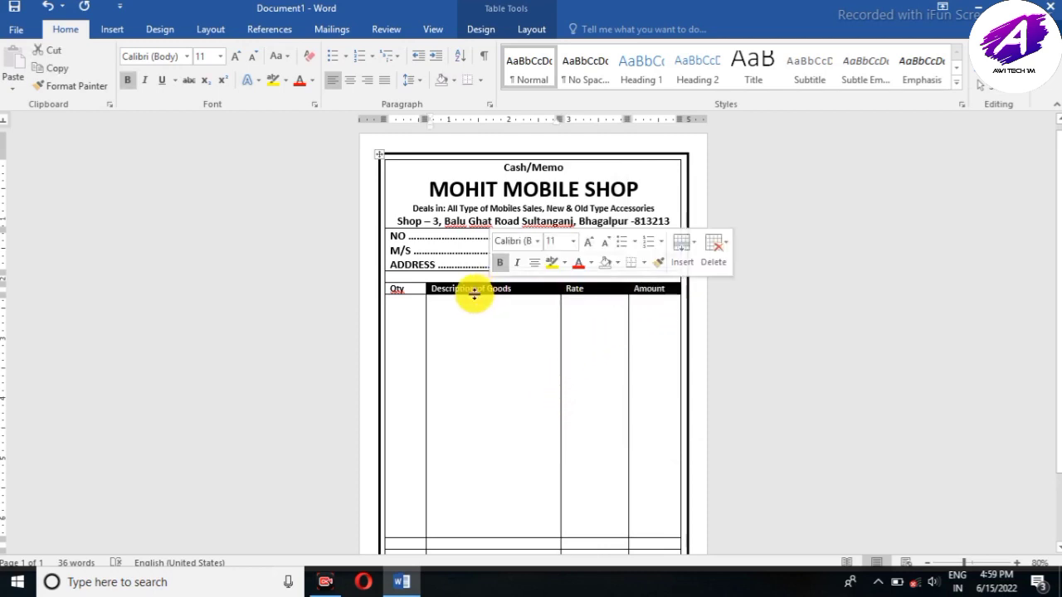
click(349, 83)
click(850, 374)
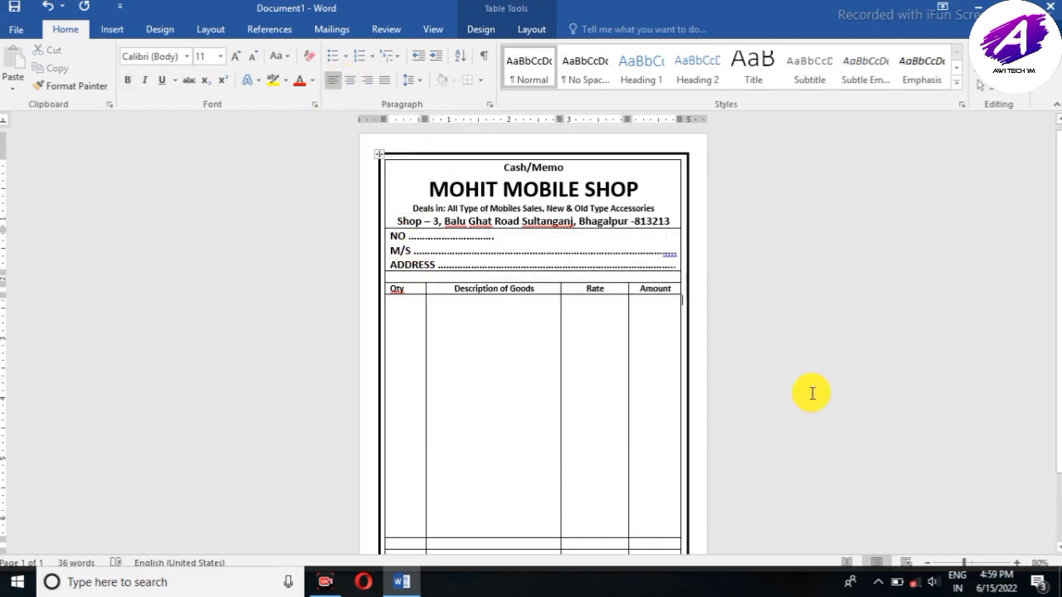
Merge the bottom row's first two cells and add a bold 11 pt dotted 'Amount in word' line.
scroll(561, 407, down, 2)
drag(398, 464, 520, 466)
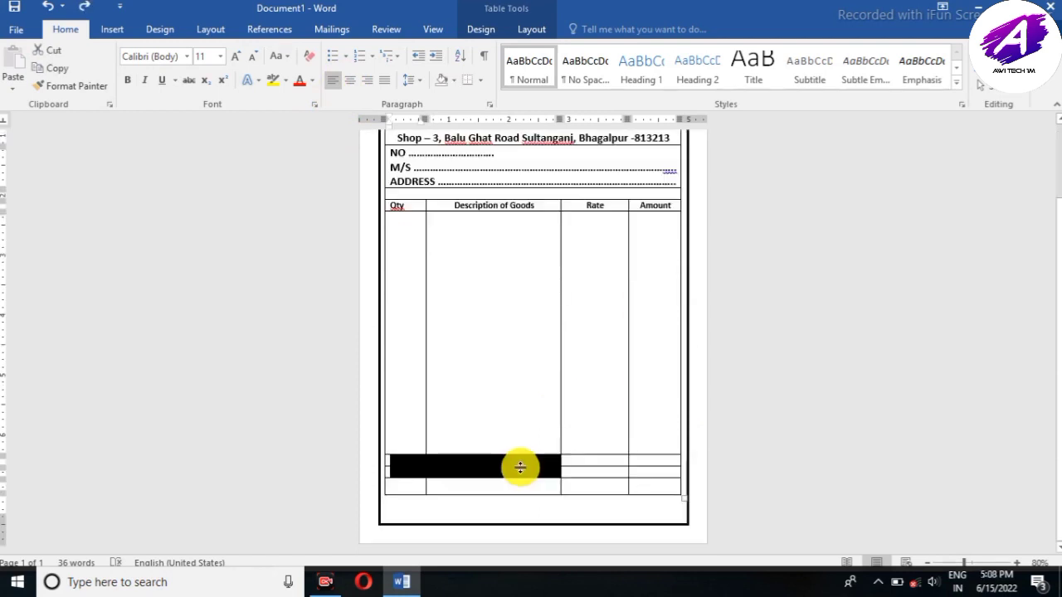
right_click(521, 466)
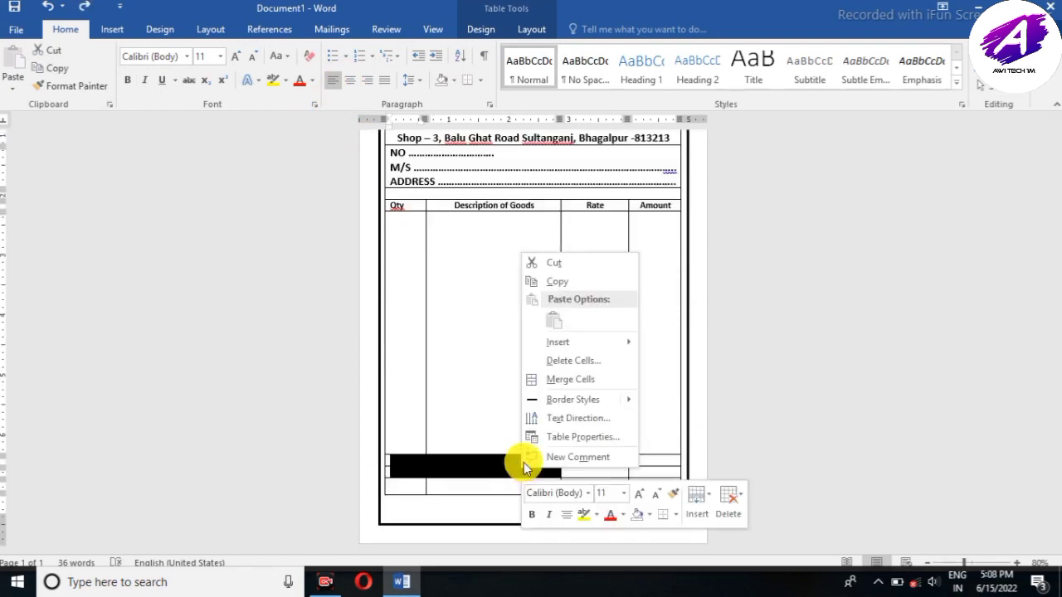
click(573, 380)
click(407, 471)
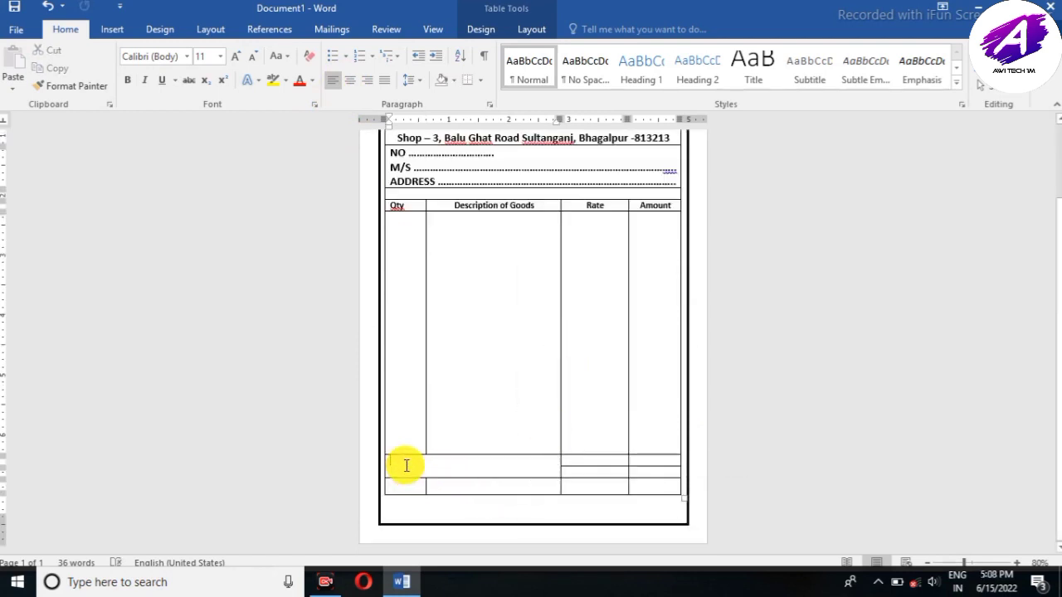
click(220, 55)
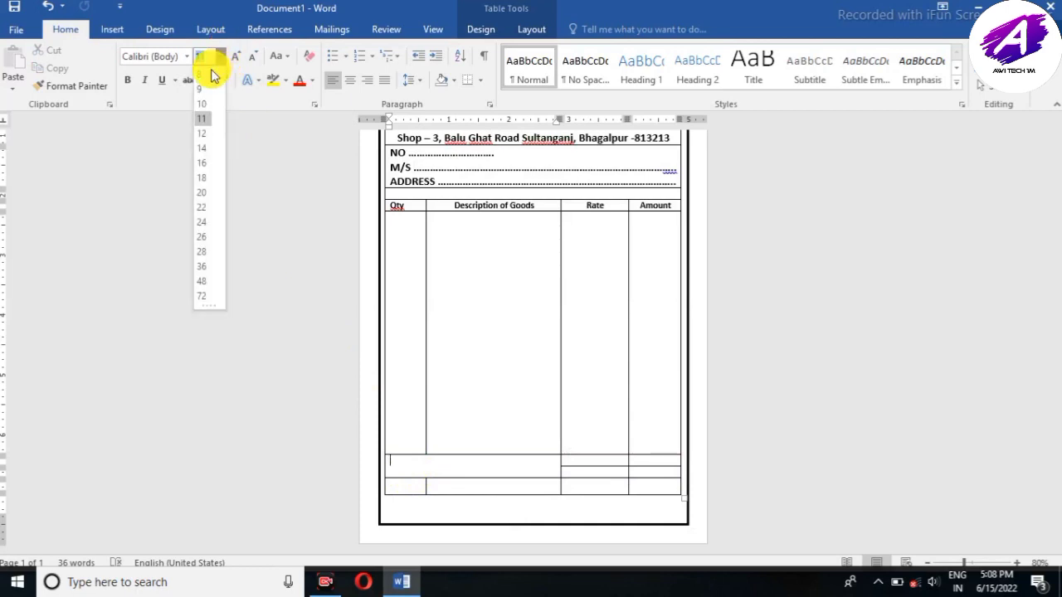
click(206, 120)
click(128, 80)
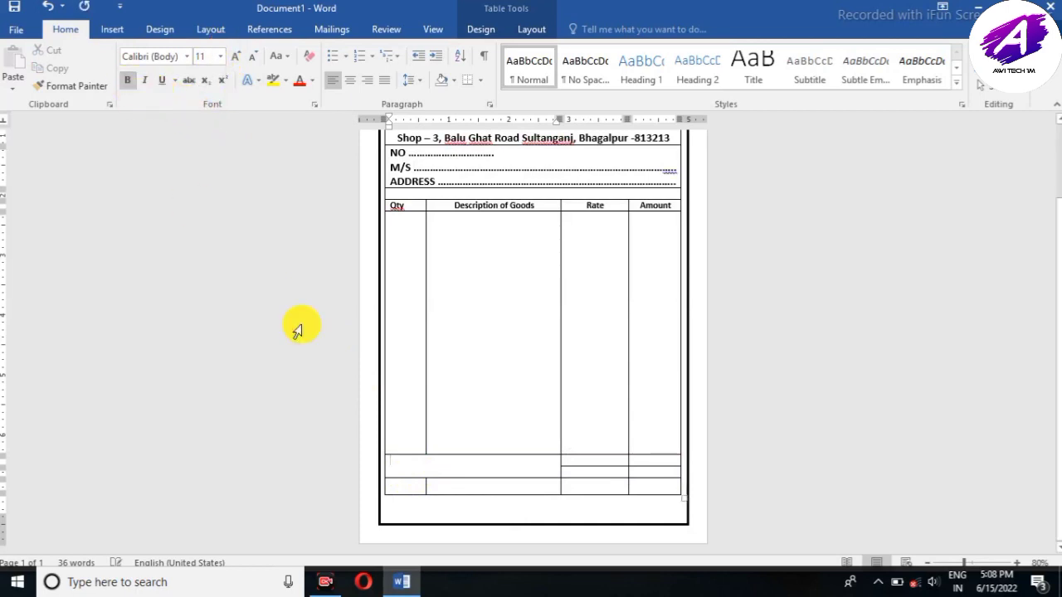
text(Amount in word ……………………………………)
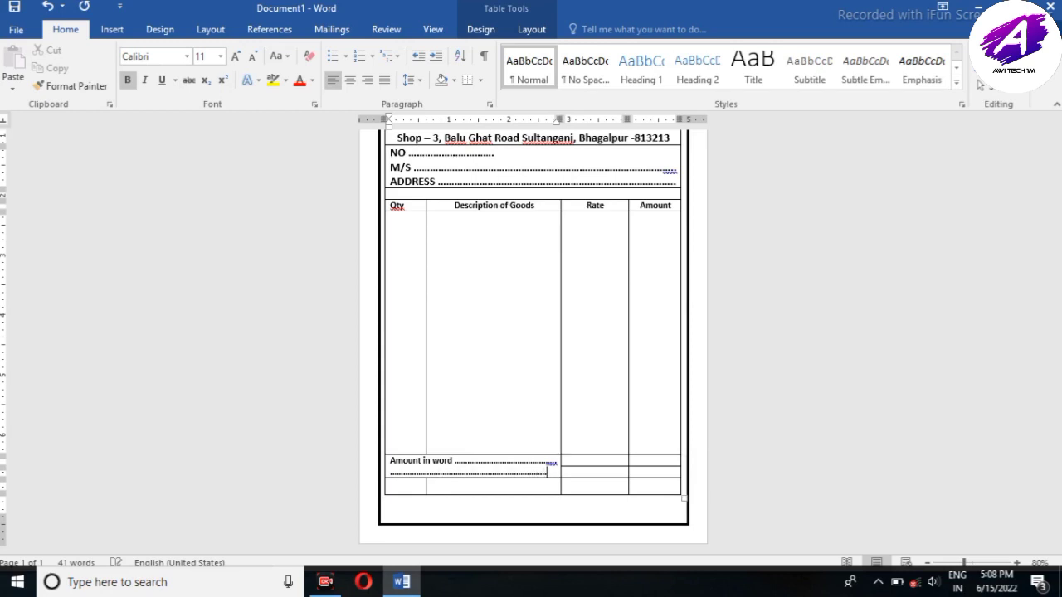
text(.....)
Add bold Tax and Total labels in the Rate column and select the blank bottom row.
click(570, 462)
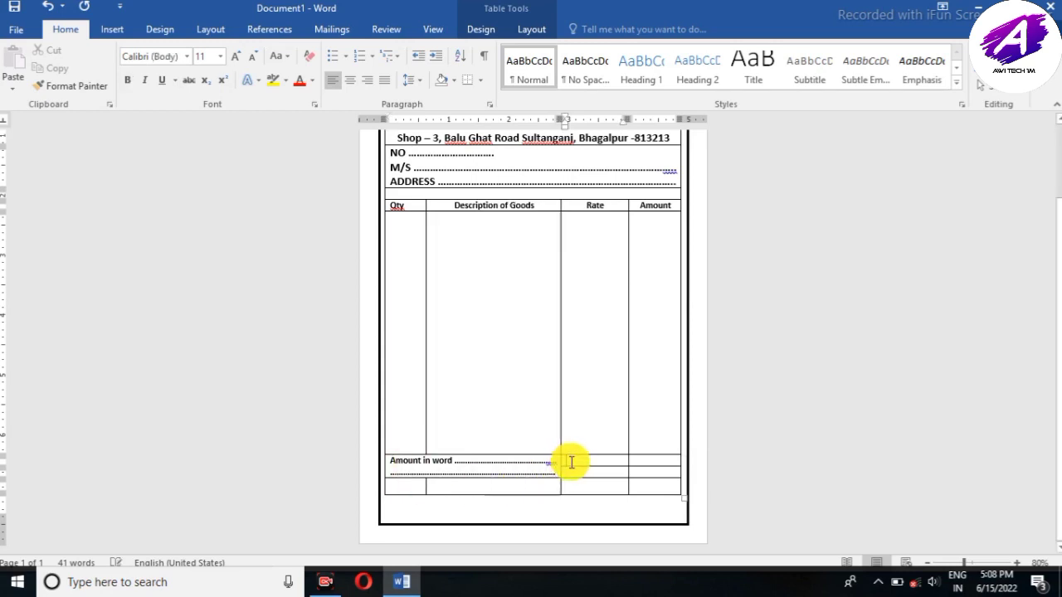
text(Tax)
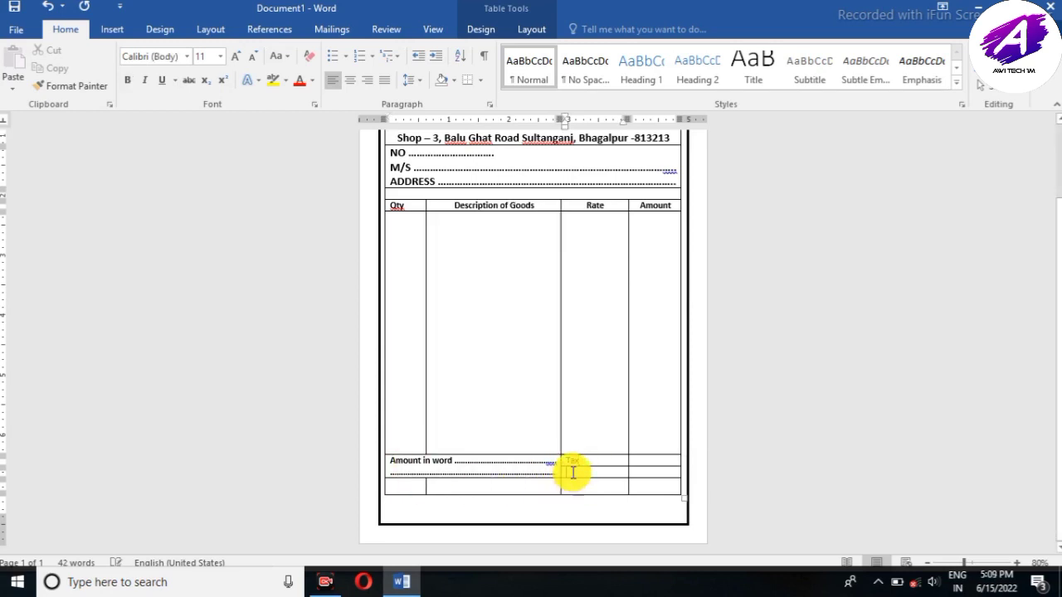
click(573, 472)
text(Total)
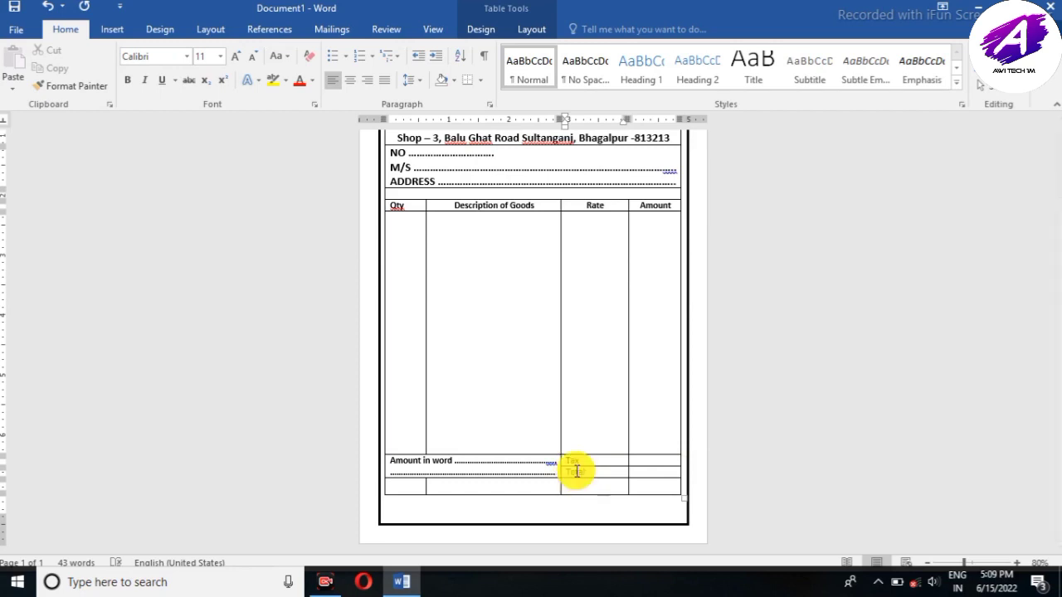
drag(569, 461, 569, 470)
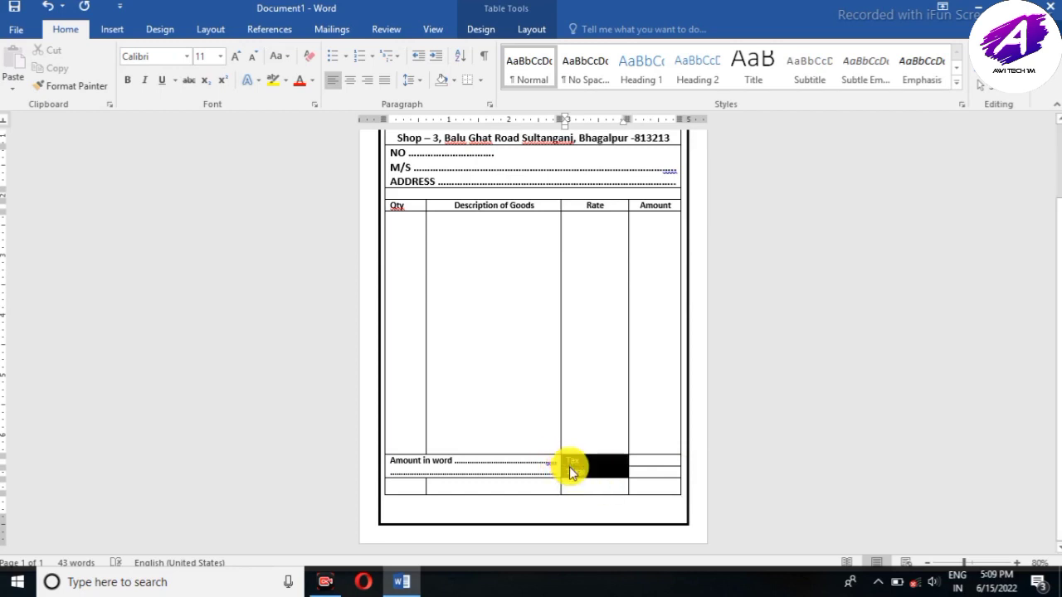
click(128, 81)
click(482, 473)
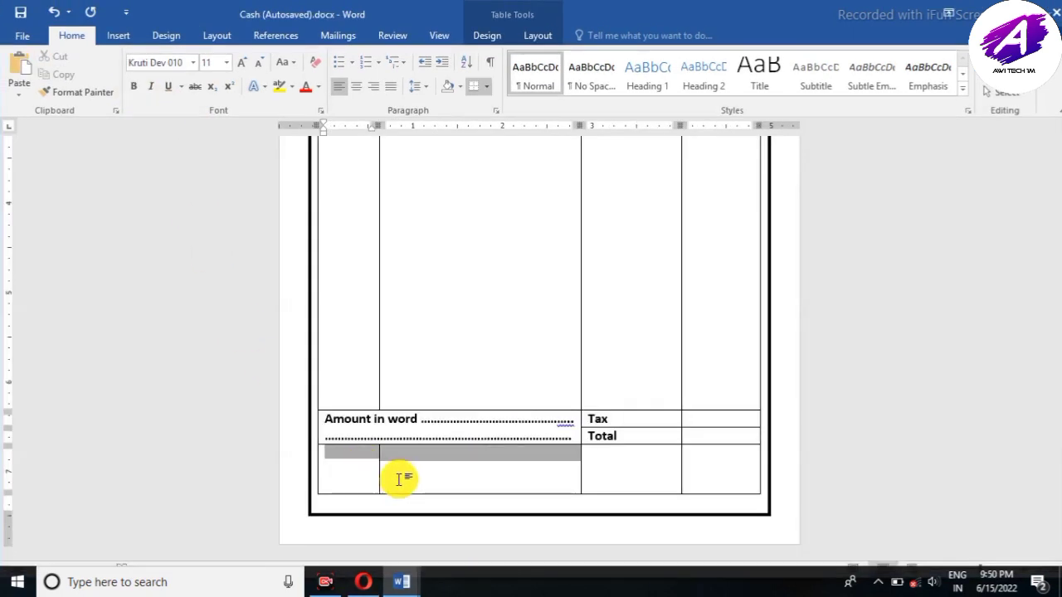
drag(390, 476, 718, 485)
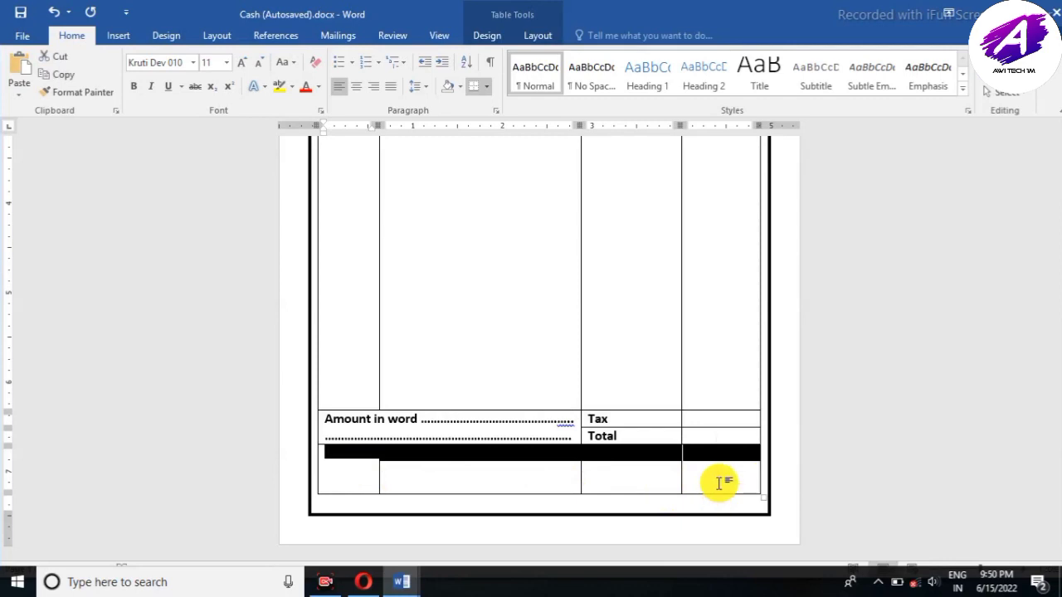
Merge the bottom row's cells into one and switch the font to Calibri (Body).
right_click(720, 488)
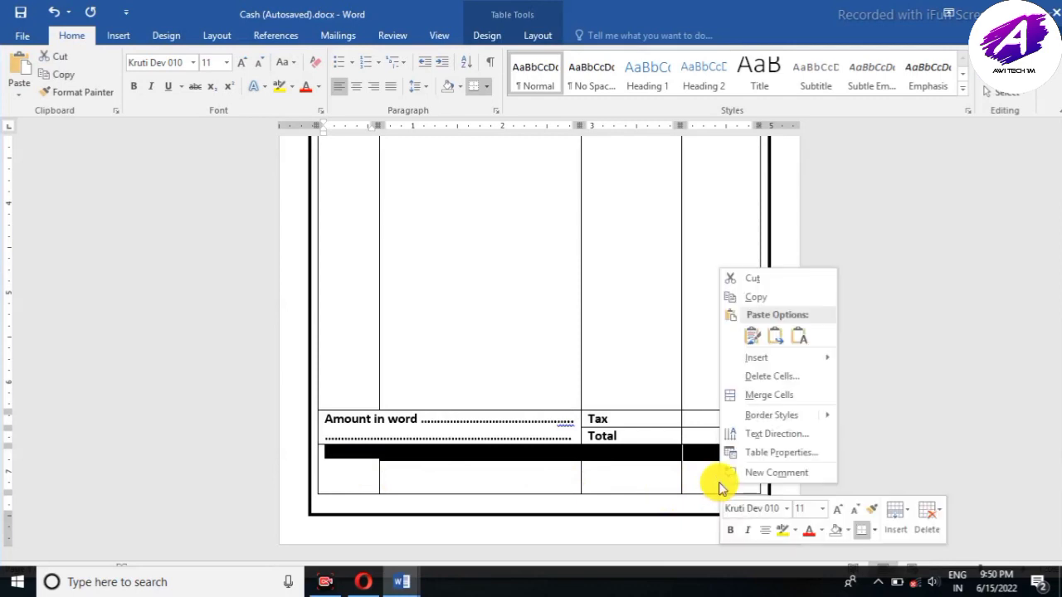
click(757, 395)
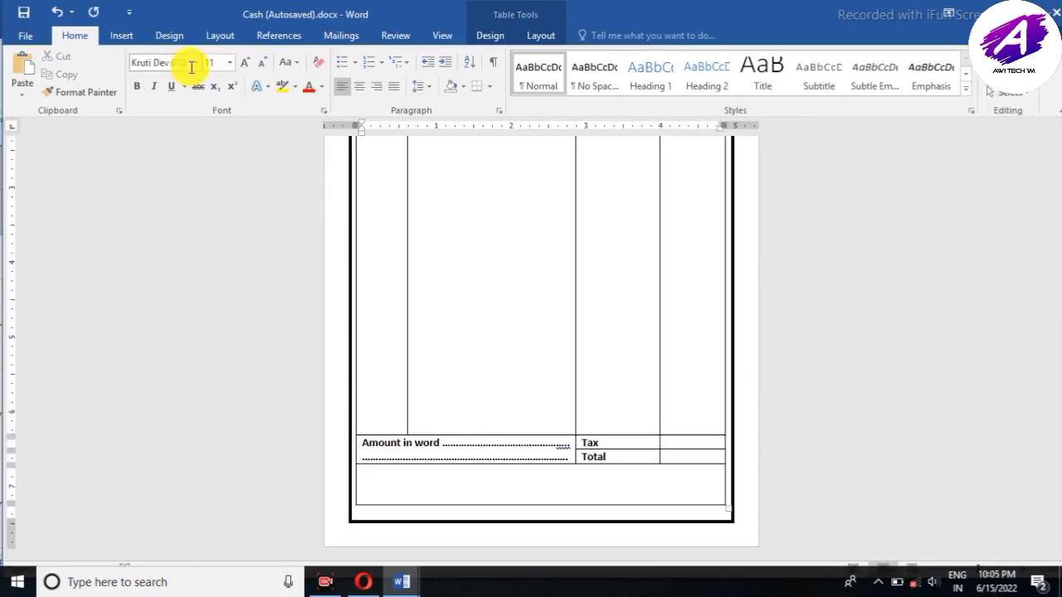
click(197, 66)
click(174, 119)
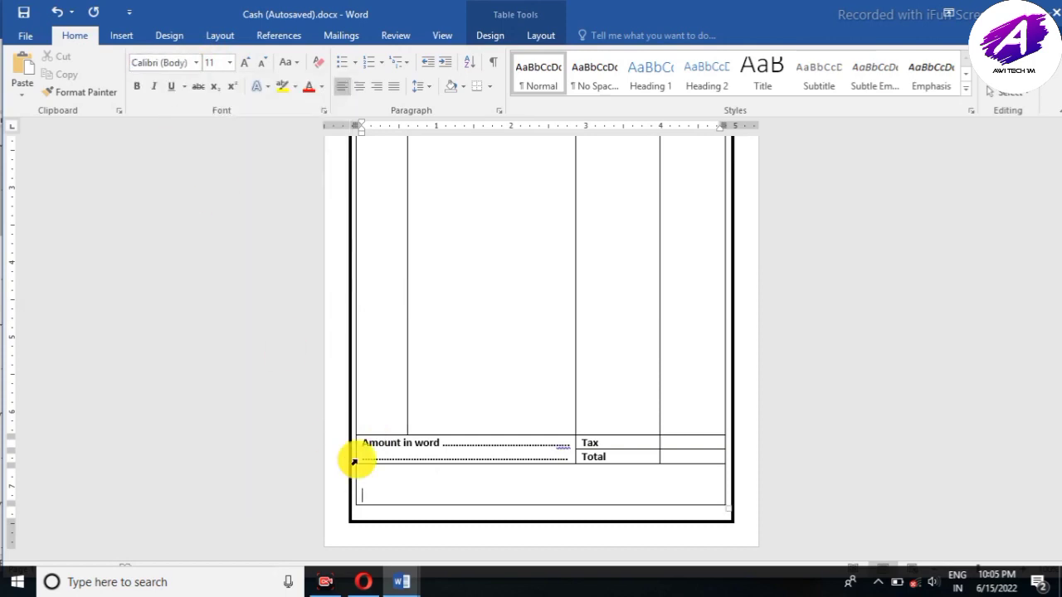
Enter 'signature' in the merged row, make it bold and right-aligned, then return to the document top.
click(350, 506)
text(signature)
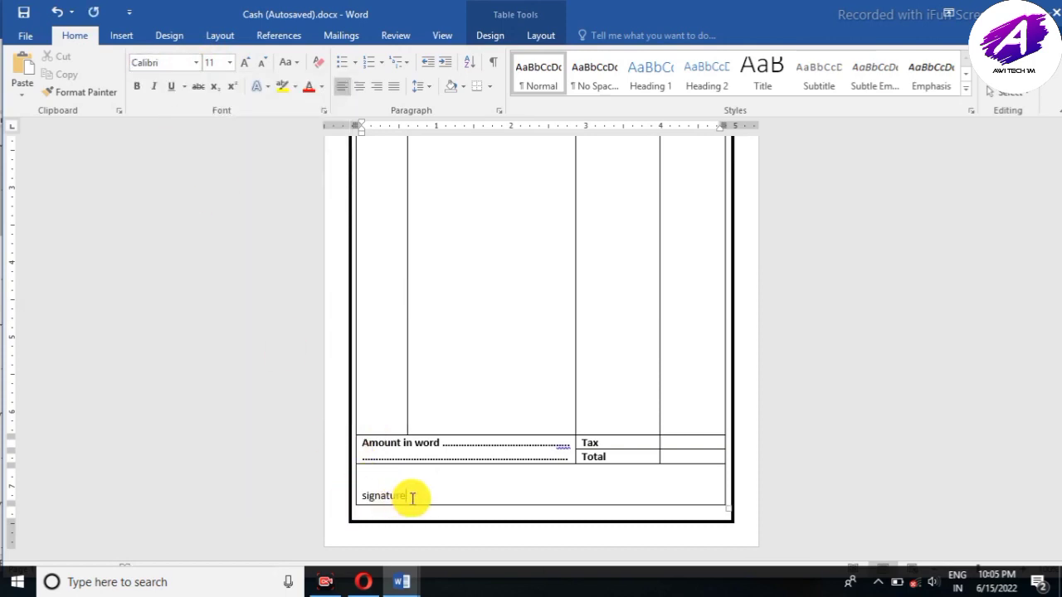
drag(383, 497, 361, 496)
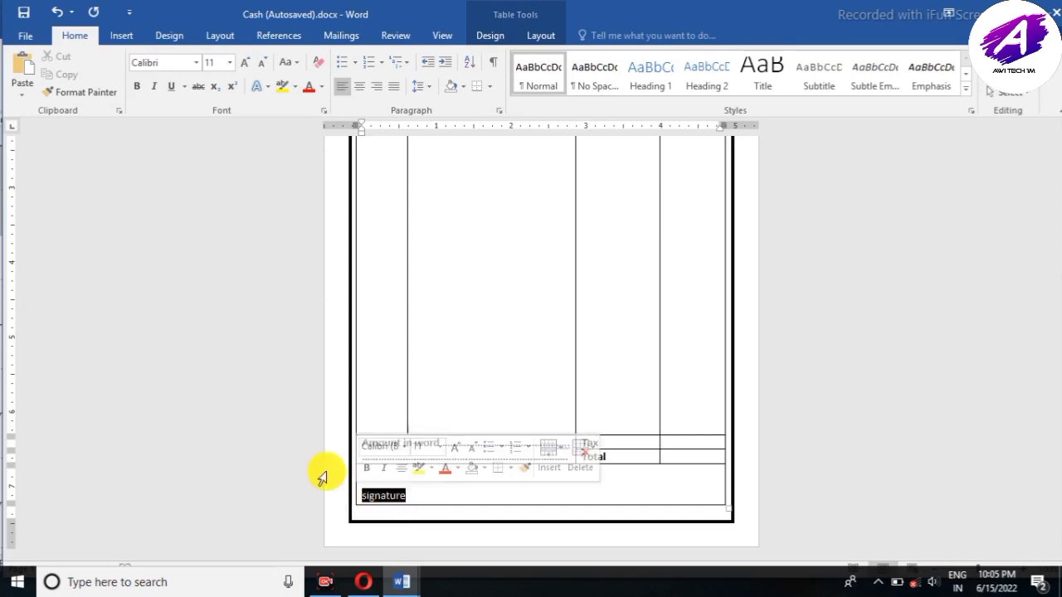
click(140, 92)
click(378, 86)
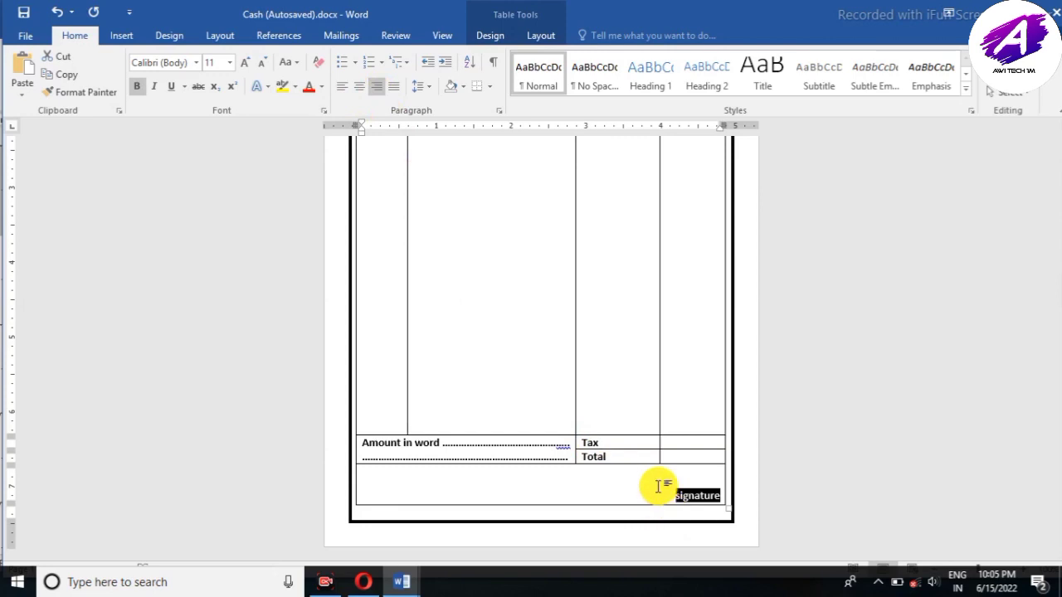
key(ctrl+Home)
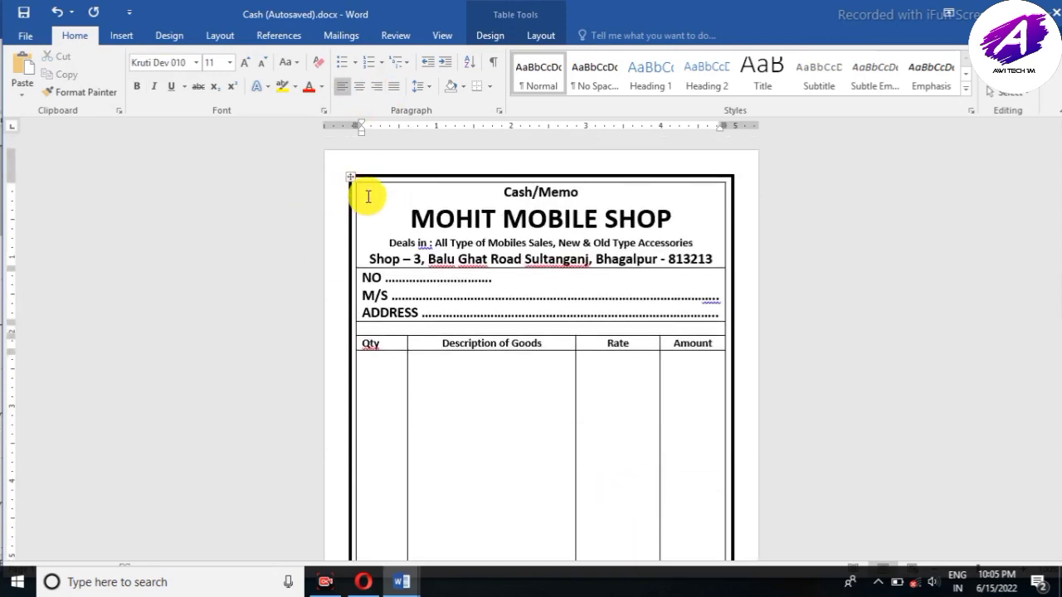
Turn on the Border Painter for the memo table with a 1½ pt pen weight.
click(367, 197)
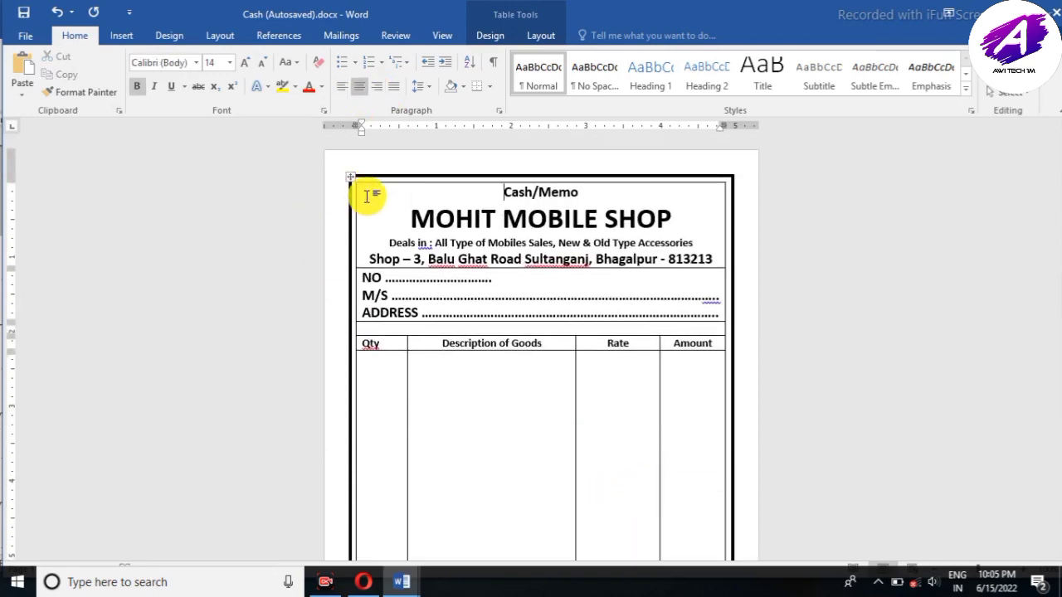
click(490, 36)
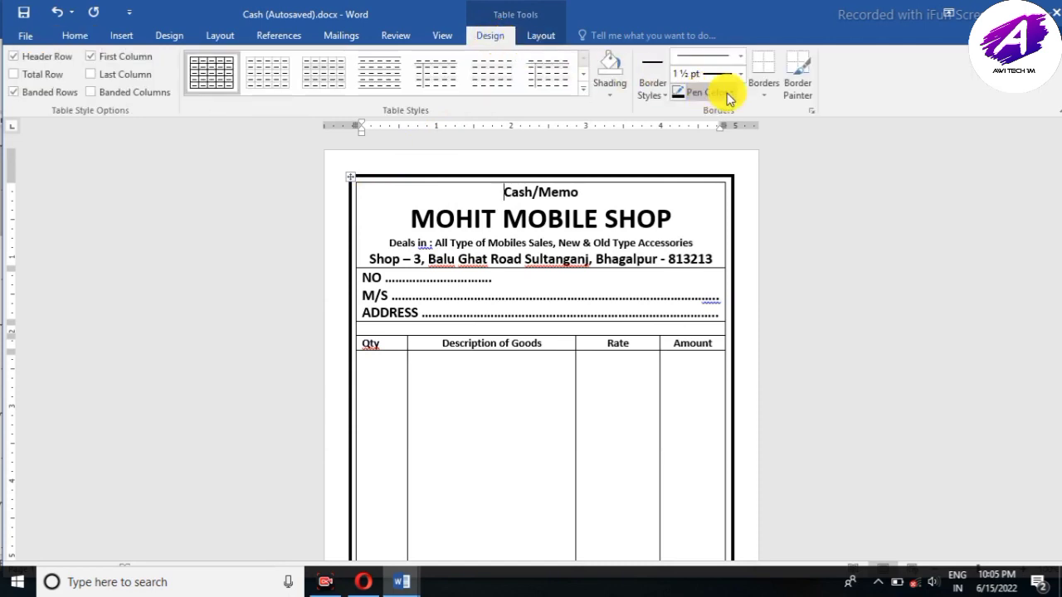
click(799, 91)
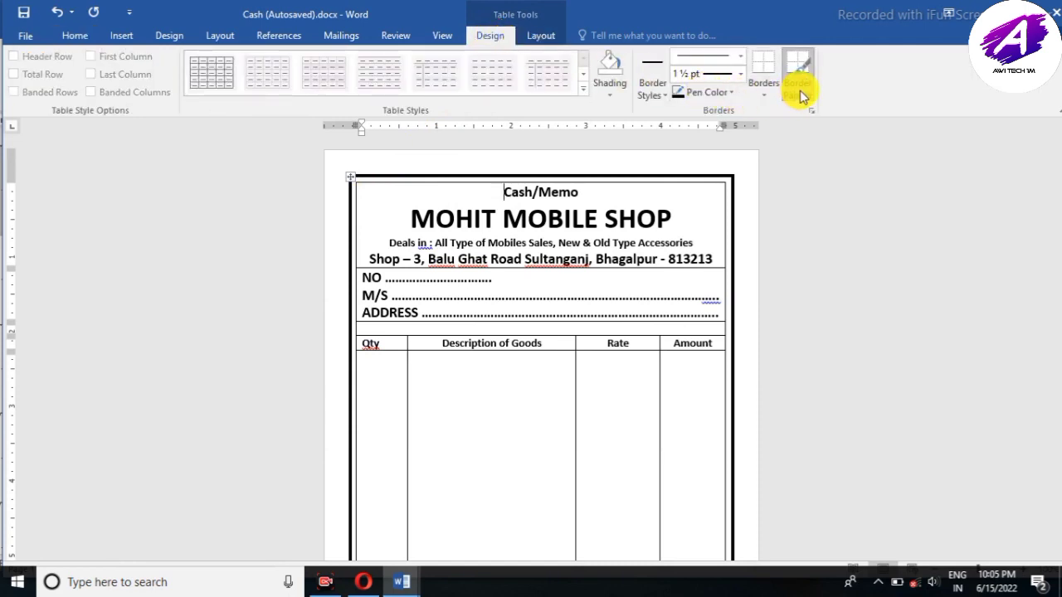
click(740, 74)
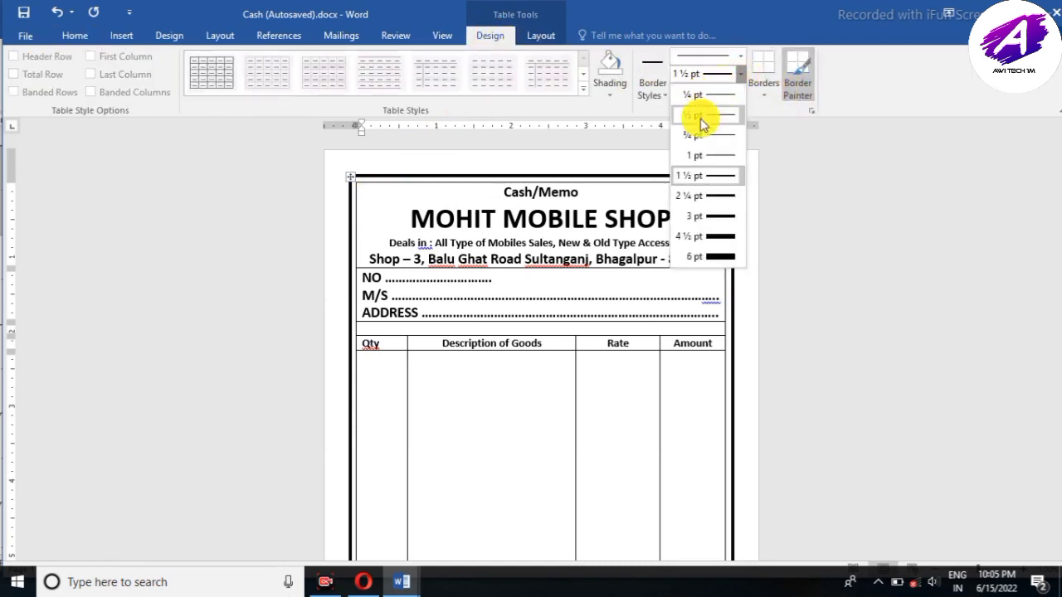
click(711, 180)
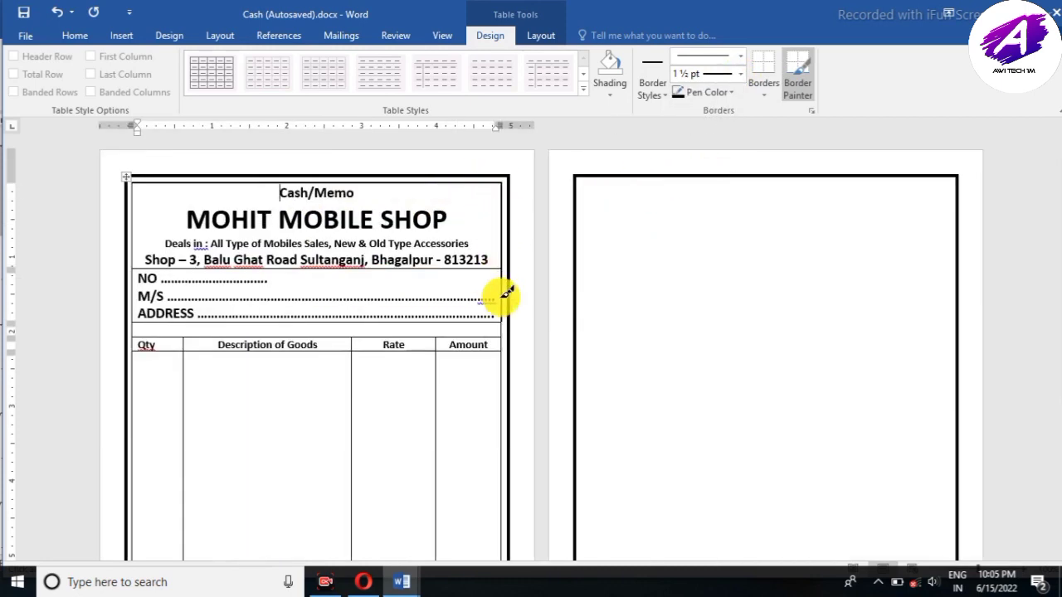
Paint 1½ pt borders on the header row, Qty column, right edge and Description/Rate/Amount column lines.
drag(496, 272, 147, 265)
scroll(135, 233, down, 2)
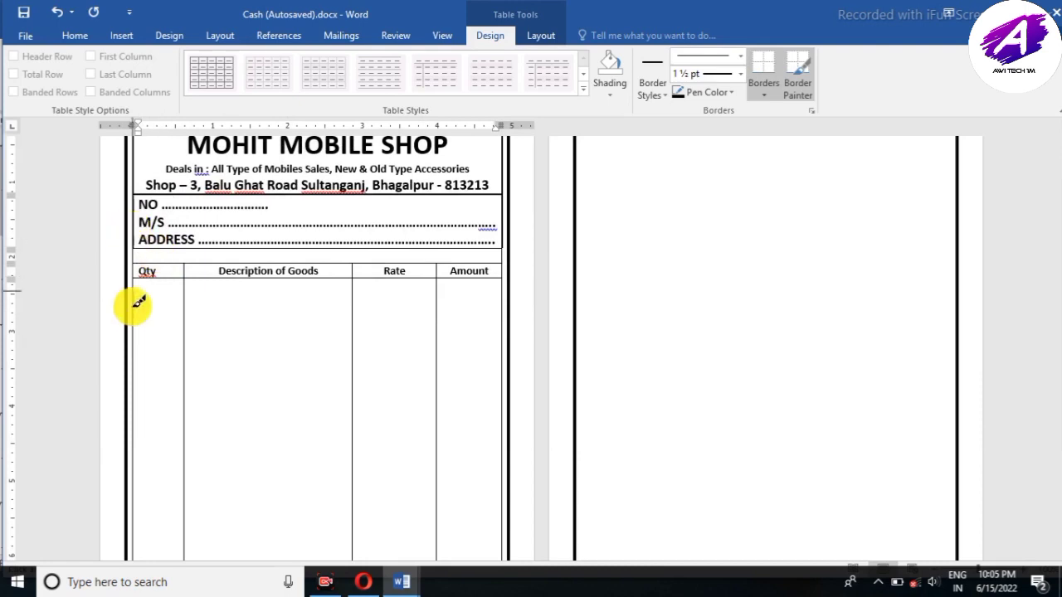
drag(137, 315, 172, 278)
drag(186, 240, 485, 272)
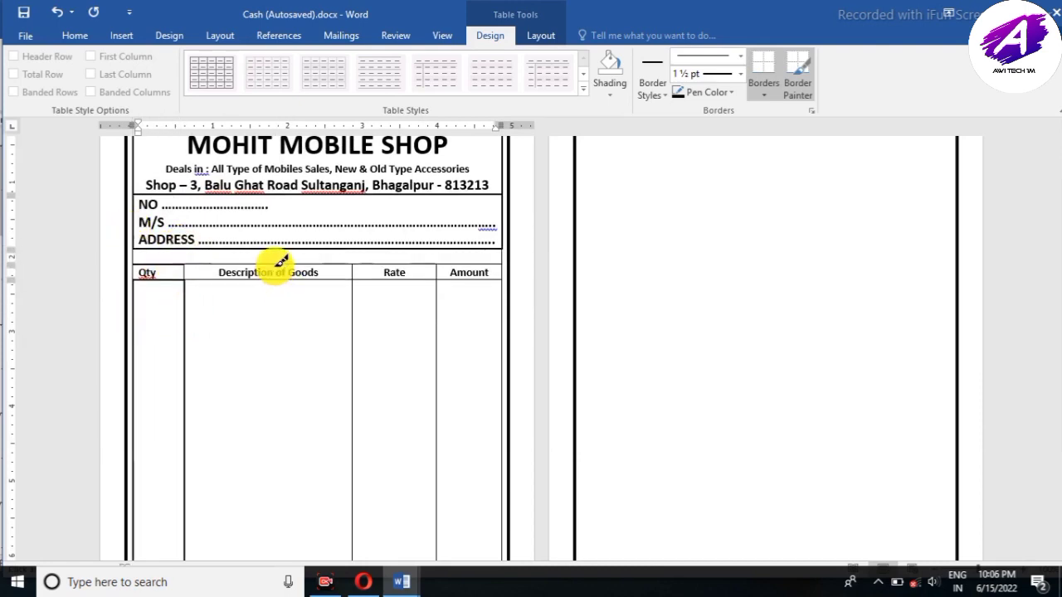
click(501, 270)
click(436, 365)
click(352, 357)
drag(363, 355, 358, 281)
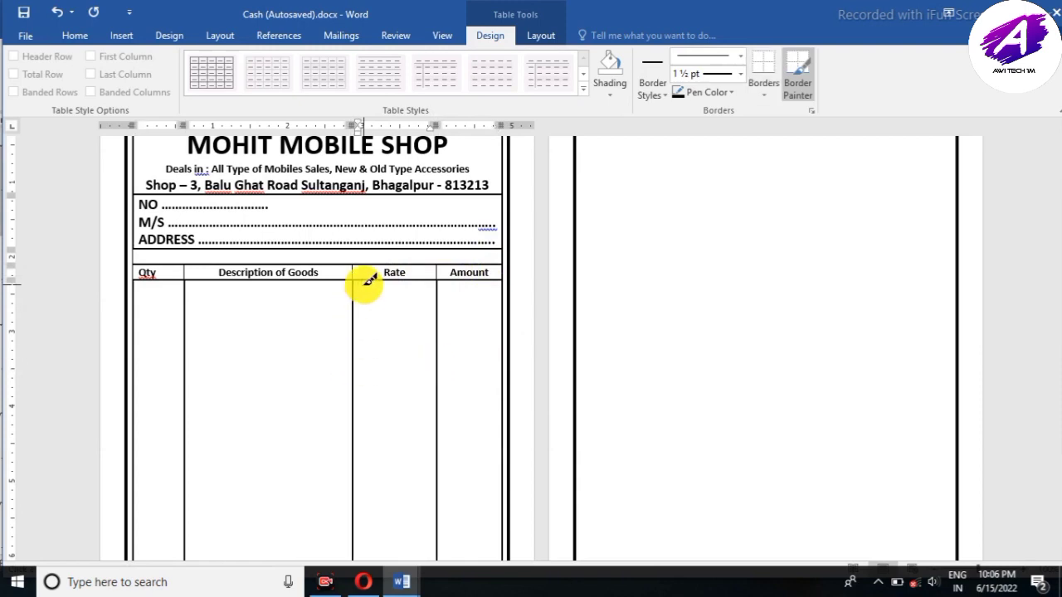
Thicken the Amount in word, Total and signature row borders, then raise the bottom rows to remove page two.
scroll(190, 267, down, 7)
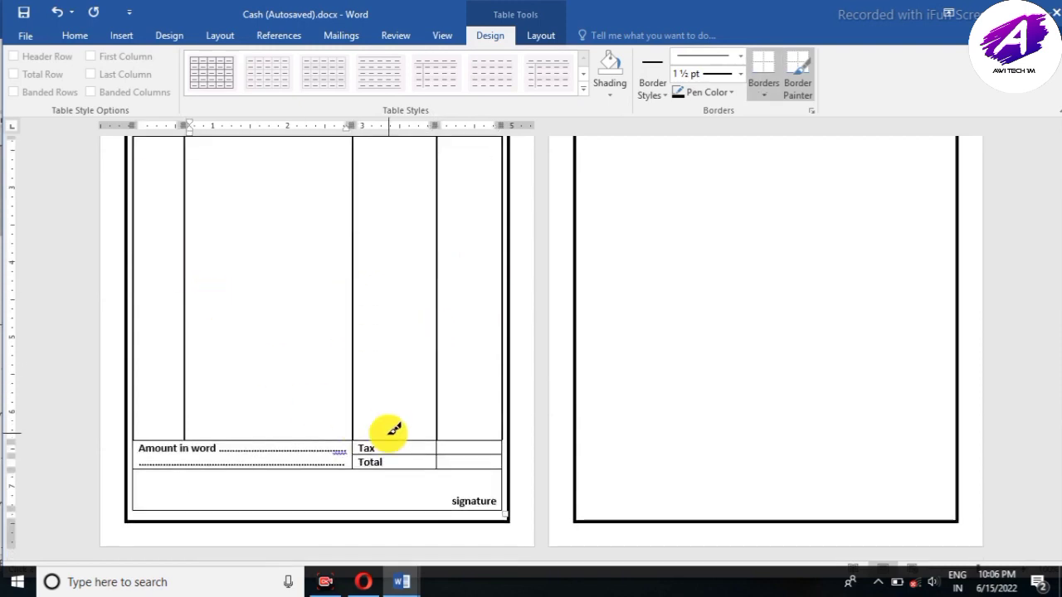
click(481, 461)
click(481, 468)
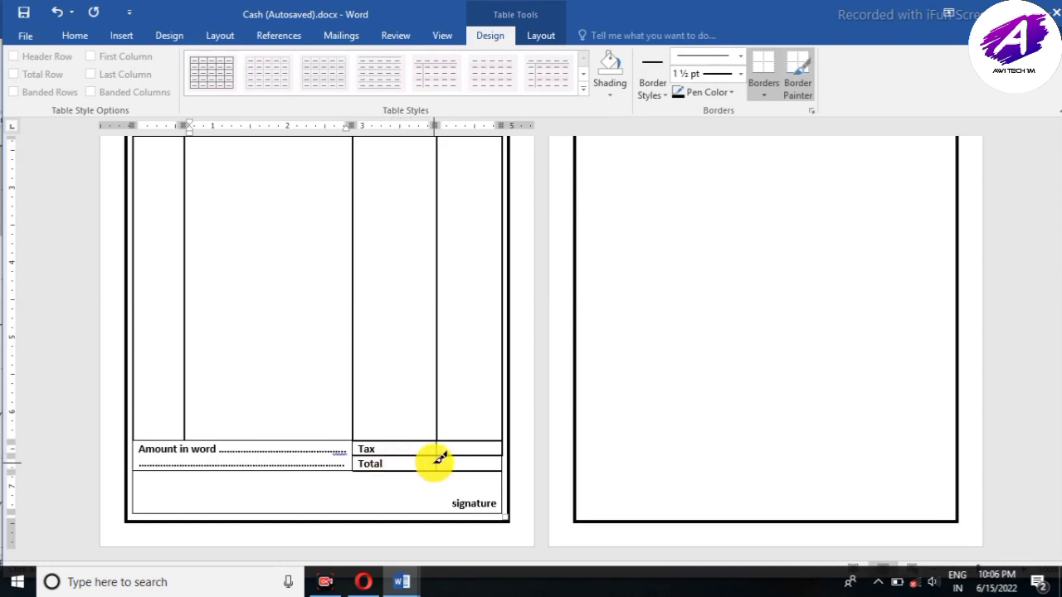
click(241, 471)
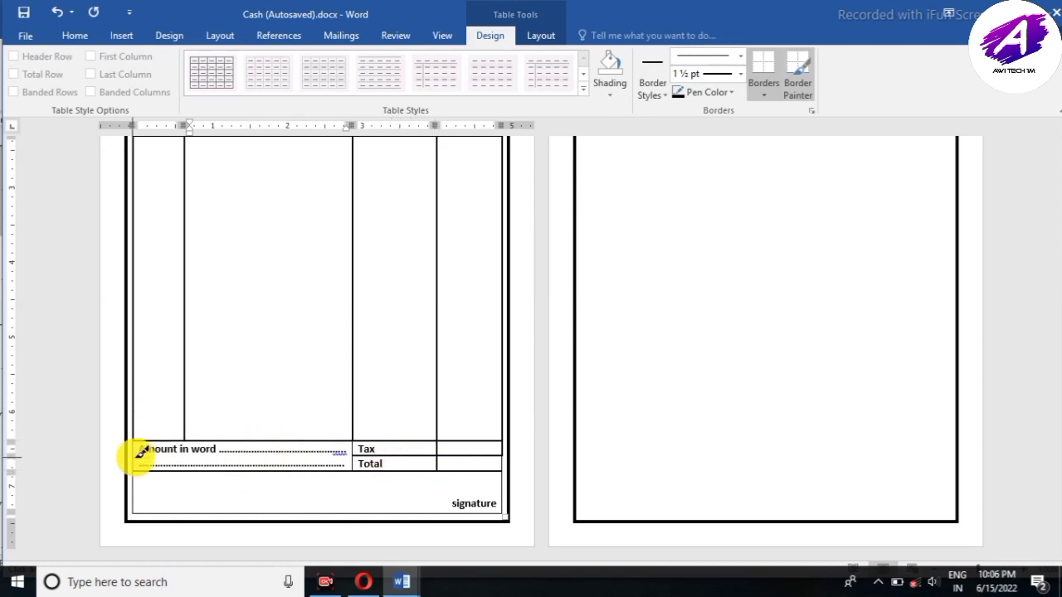
click(226, 511)
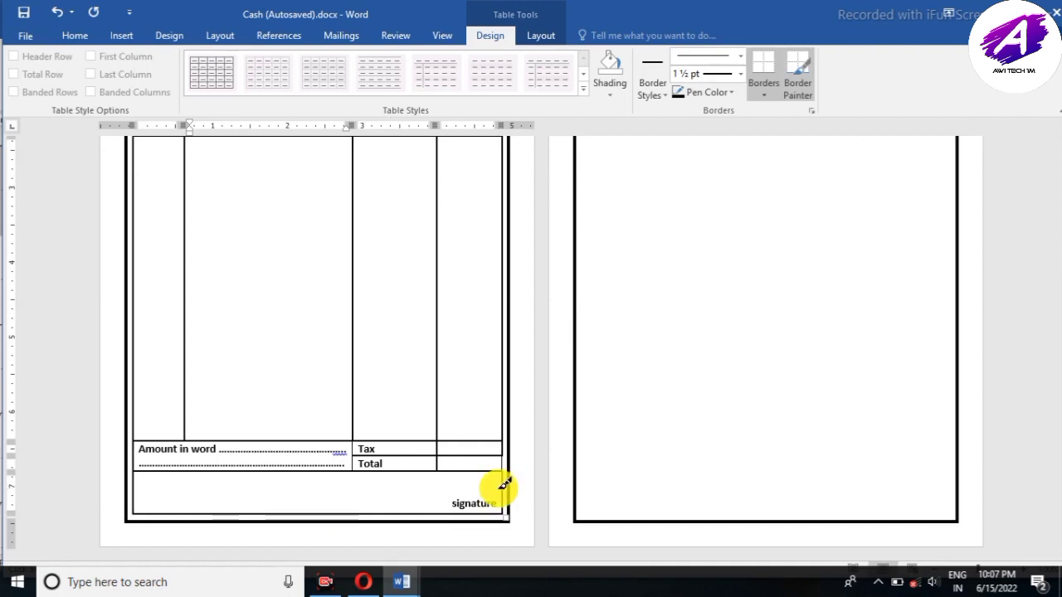
click(795, 83)
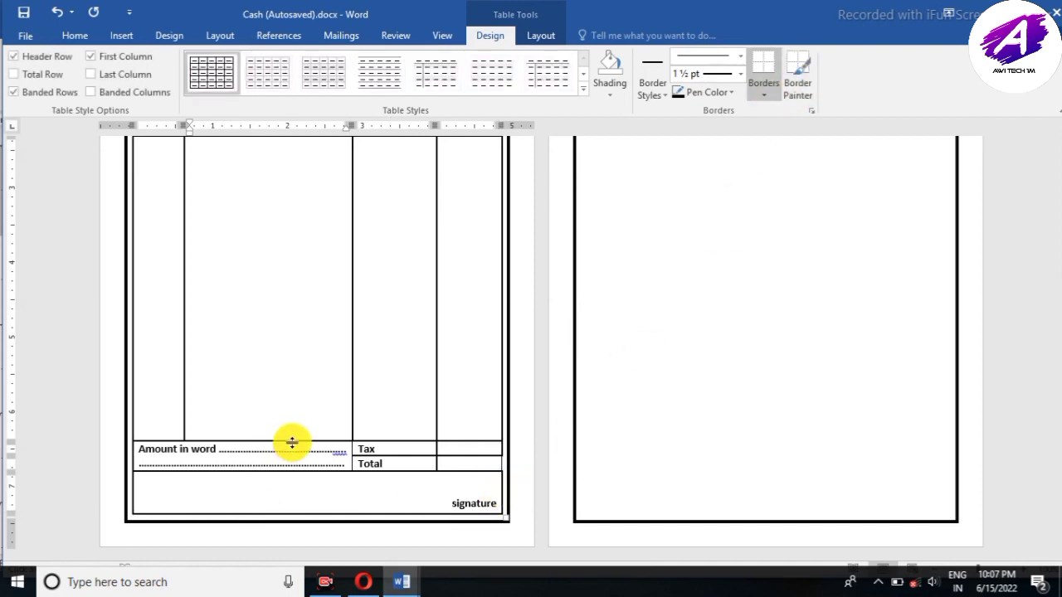
drag(292, 442, 295, 430)
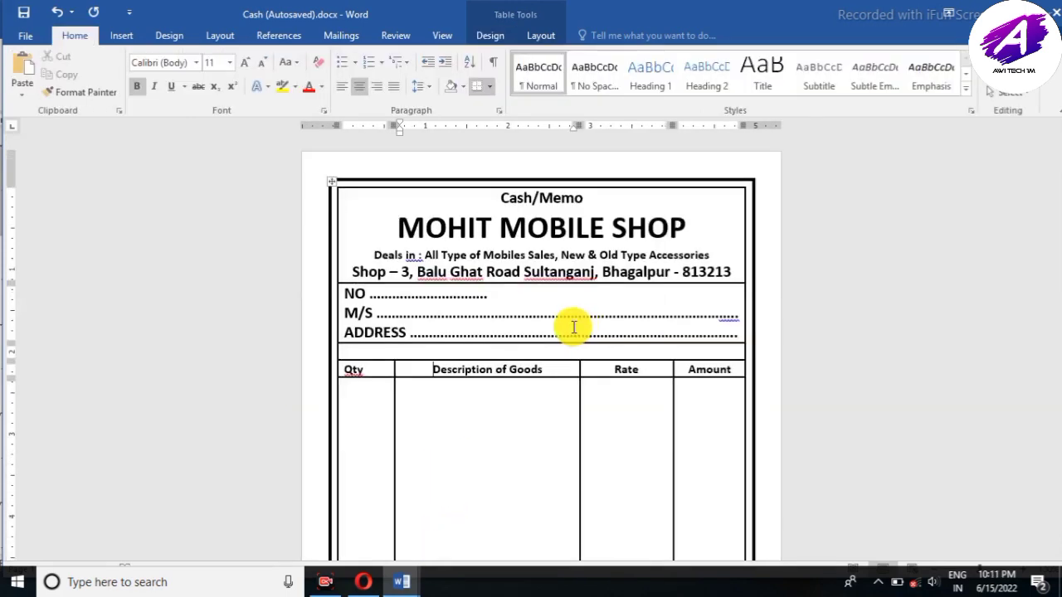
Set the page color to the orange standard colour and scroll through the page to review it.
click(169, 36)
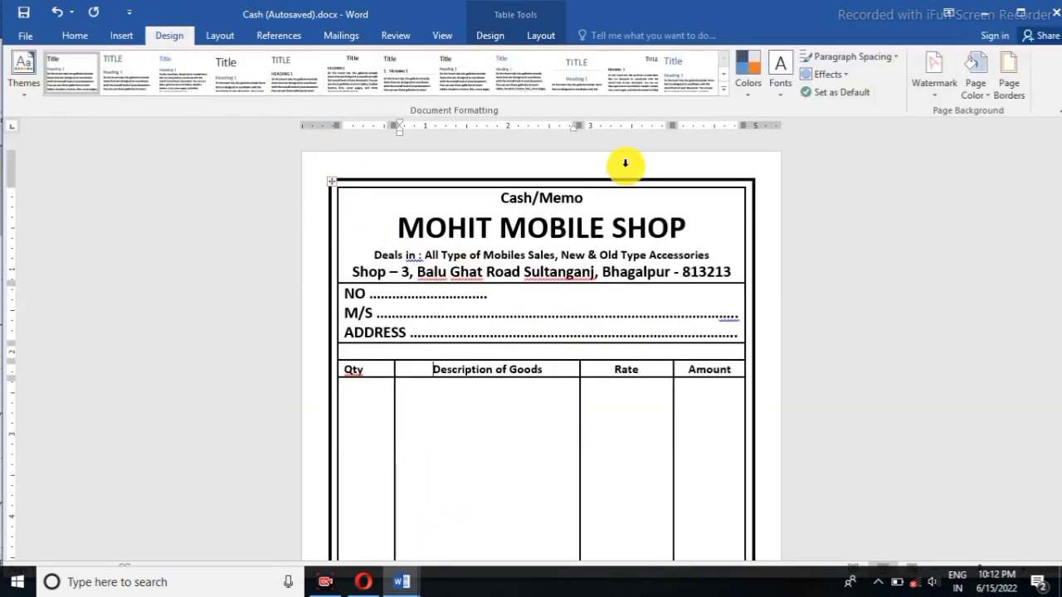
click(979, 95)
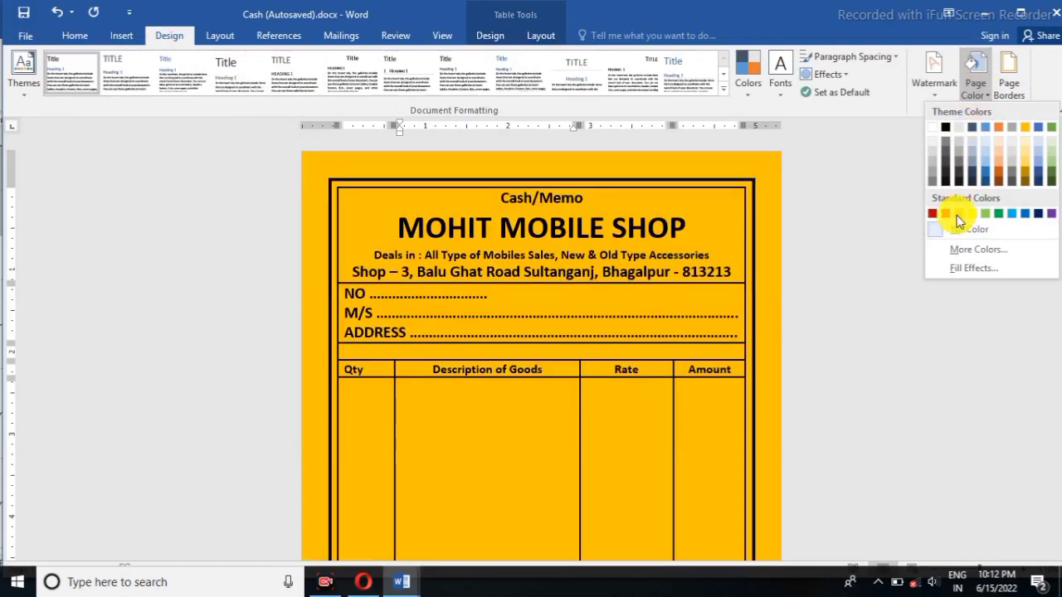
click(958, 217)
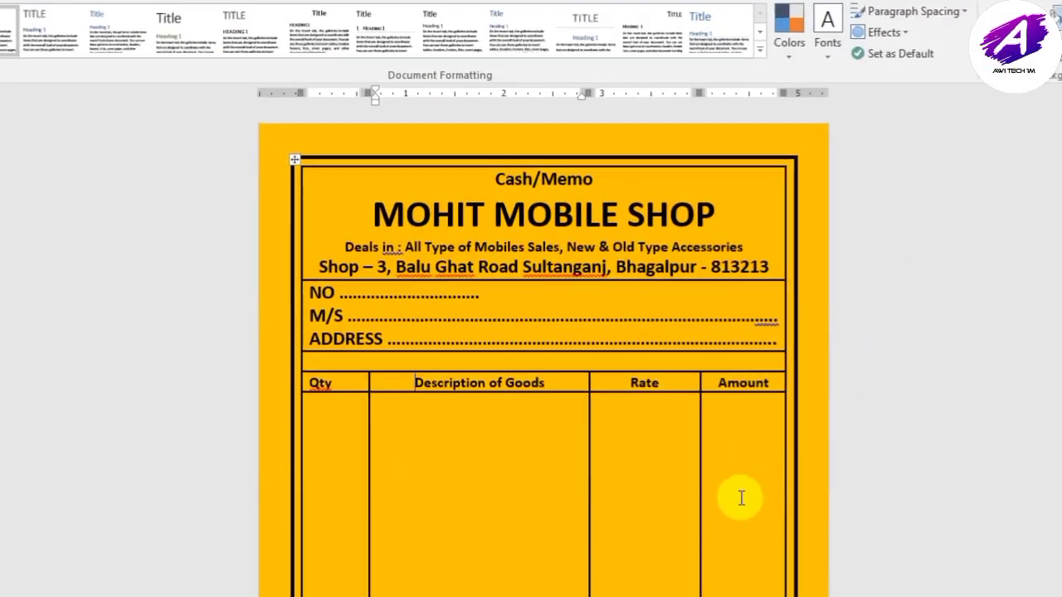
scroll(735, 492, down, 1)
scroll(735, 492, down, 4)
scroll(723, 483, down, 2)
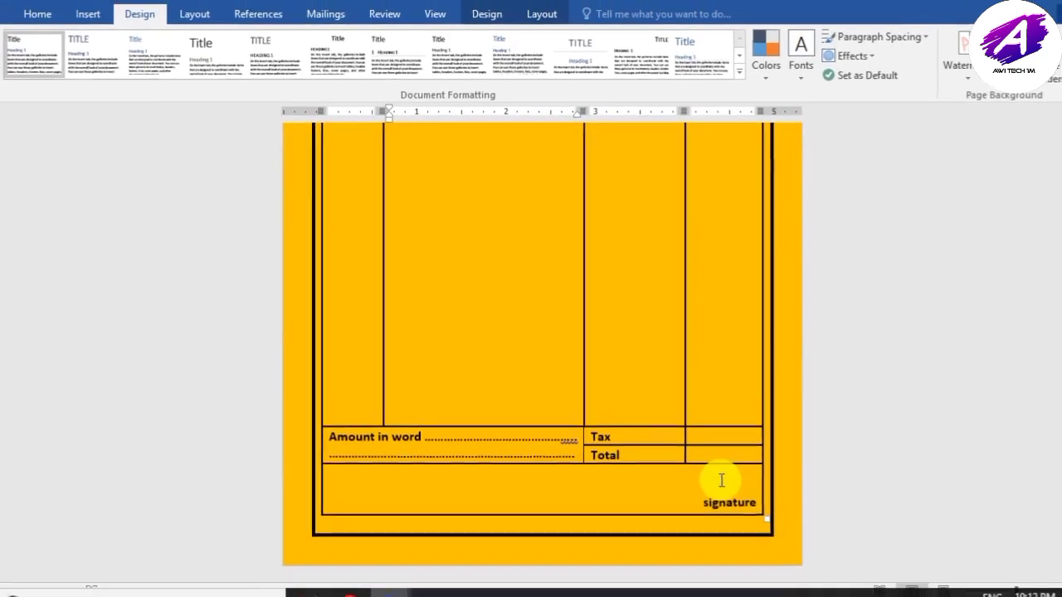
scroll(721, 481, up, 5)
scroll(717, 473, up, 2)
ctrl+scroll(711, 448, down, 4)
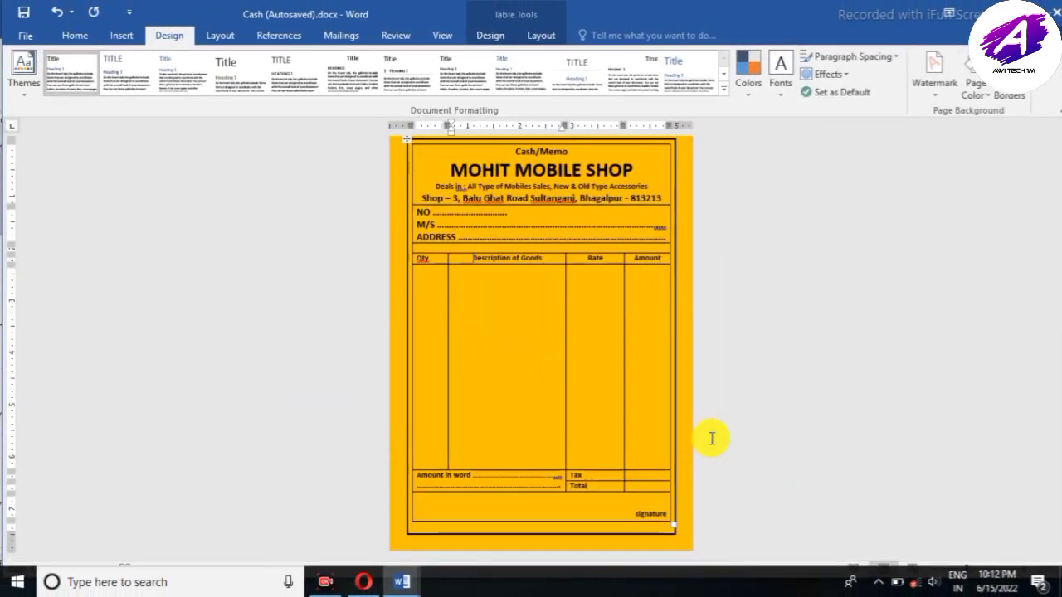
scroll(843, 385, up, 1)
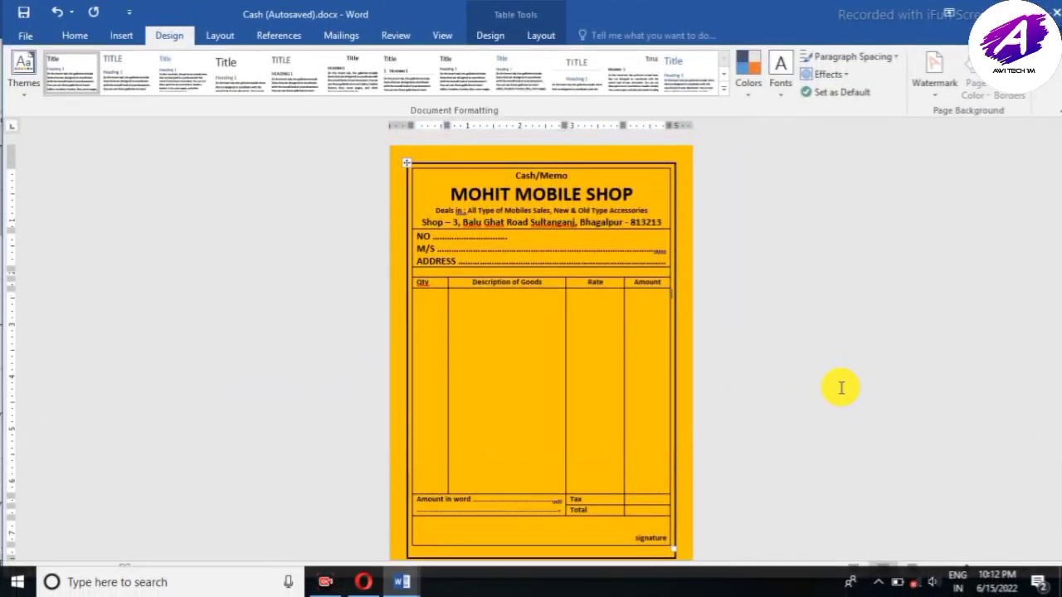